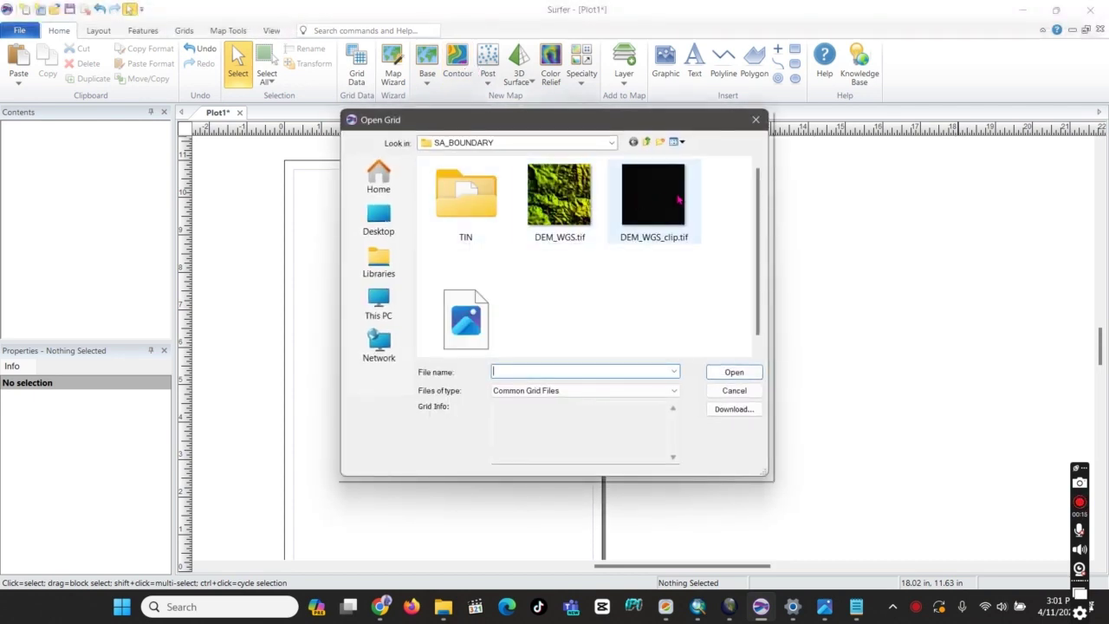
Step: Build a contour map from DEM_WGS_clip.tif, accepting the default TIFF import options
left_click(679, 200)
left_click(720, 372)
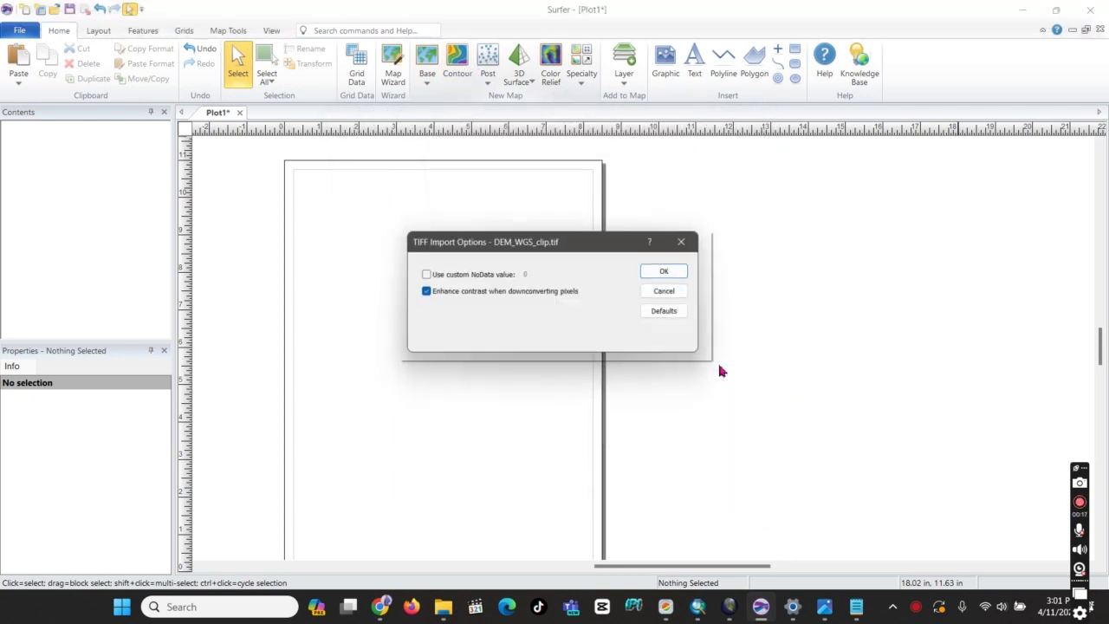
left_click(674, 274)
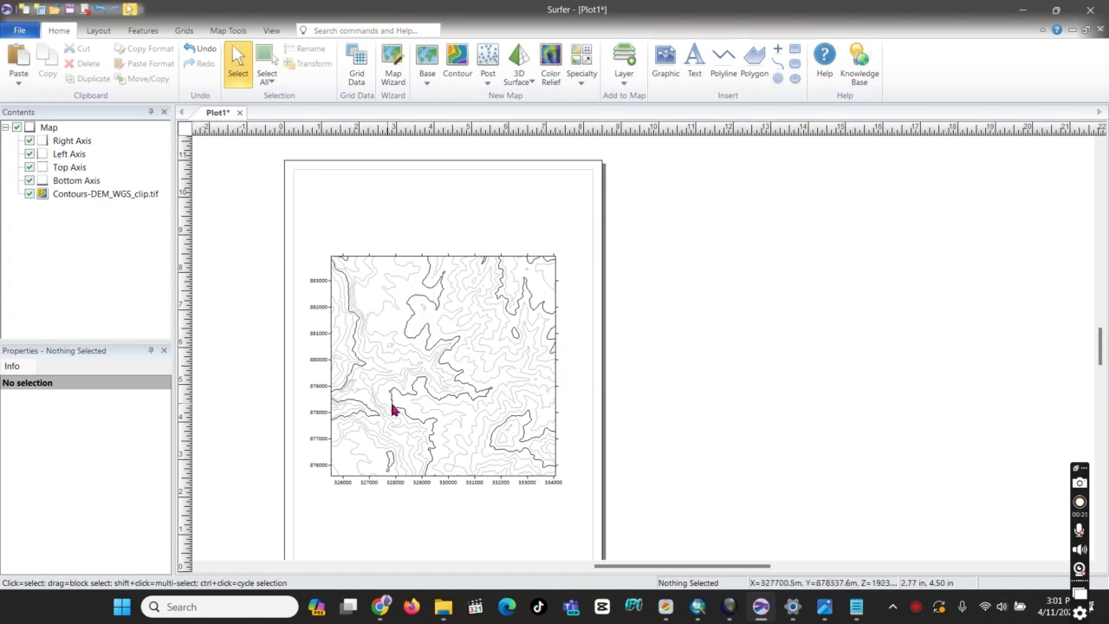
Step: Fill the contours between 1450 and 2400 at a 50 interval, then shift the map up-left
left_click(83, 195)
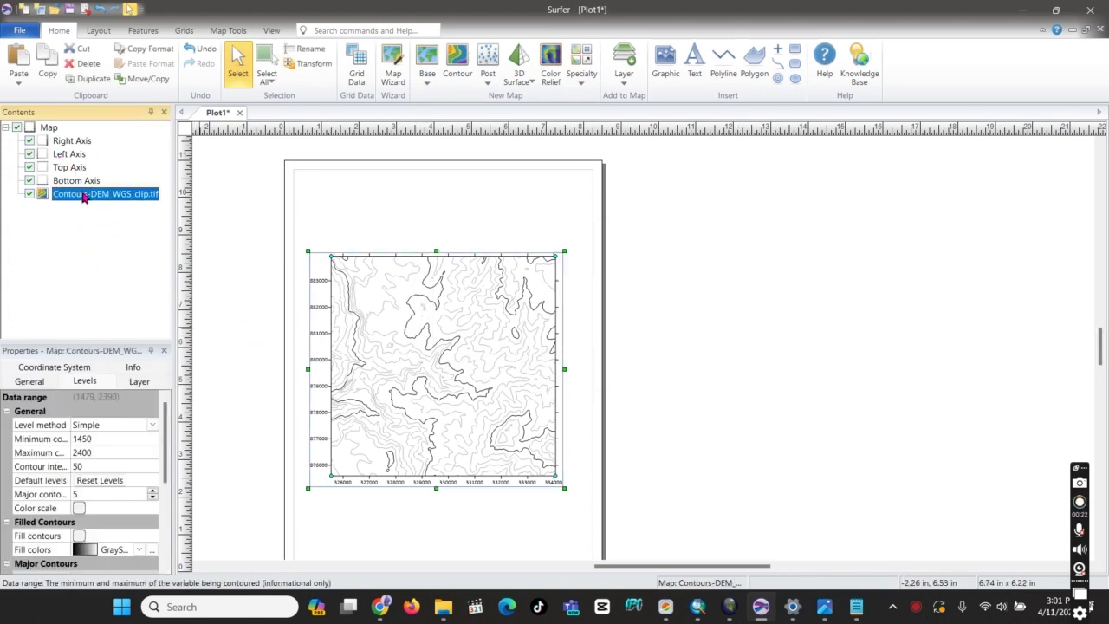
left_click(88, 444)
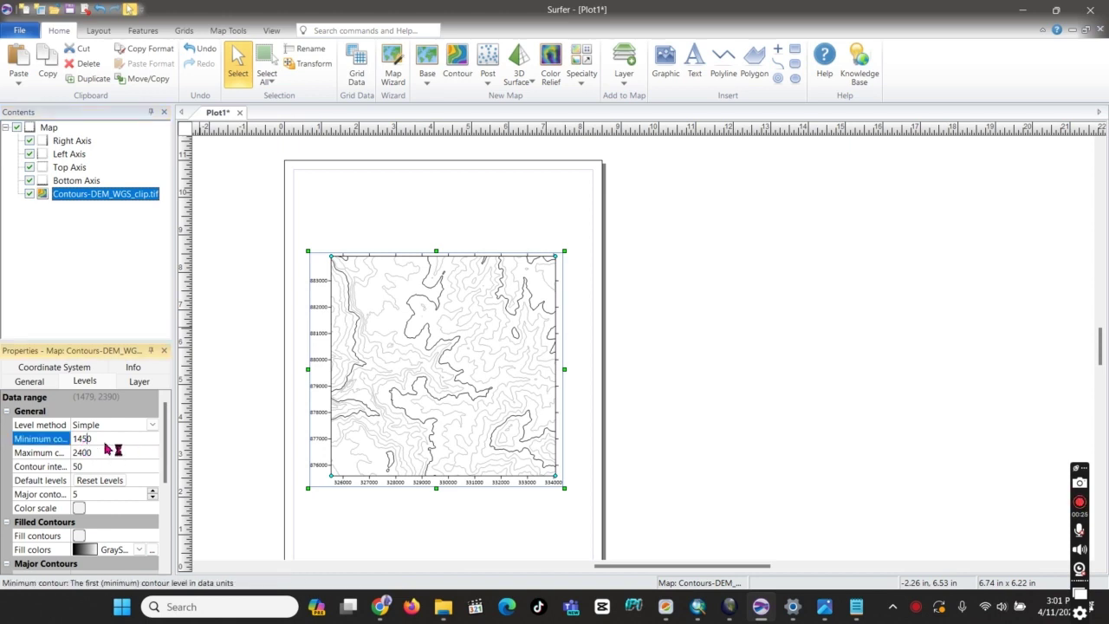
left_click(91, 458)
left_click(93, 467)
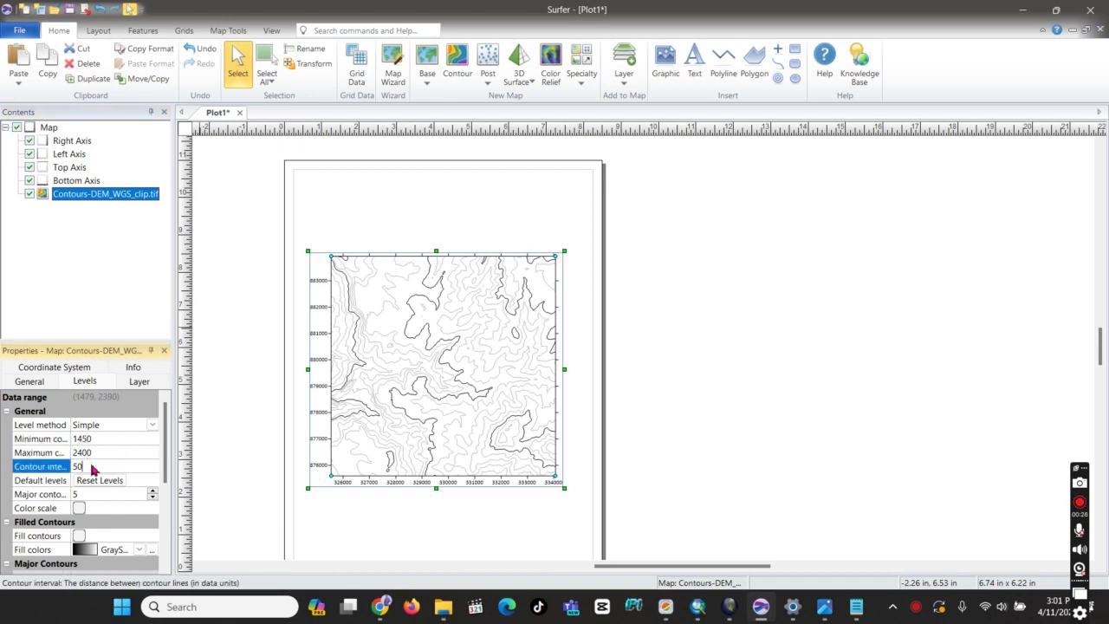
left_click(364, 300)
left_click_drag(364, 300, 353, 210)
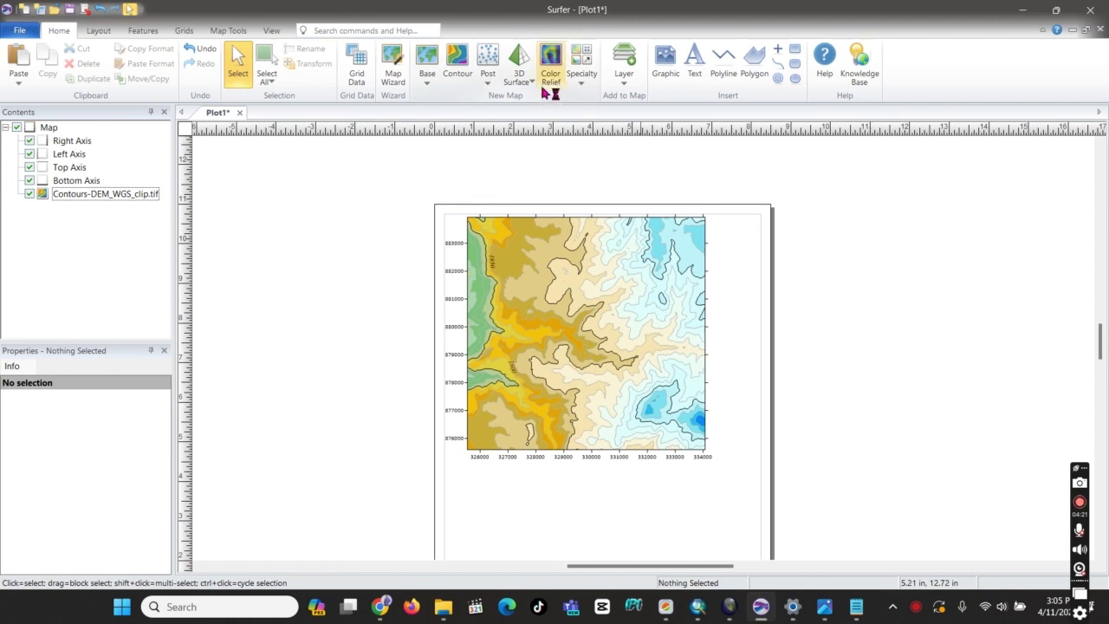
Step: Create a new watershed map from DEM_WGS_clip.tif with default TIFF import settings
left_click(583, 85)
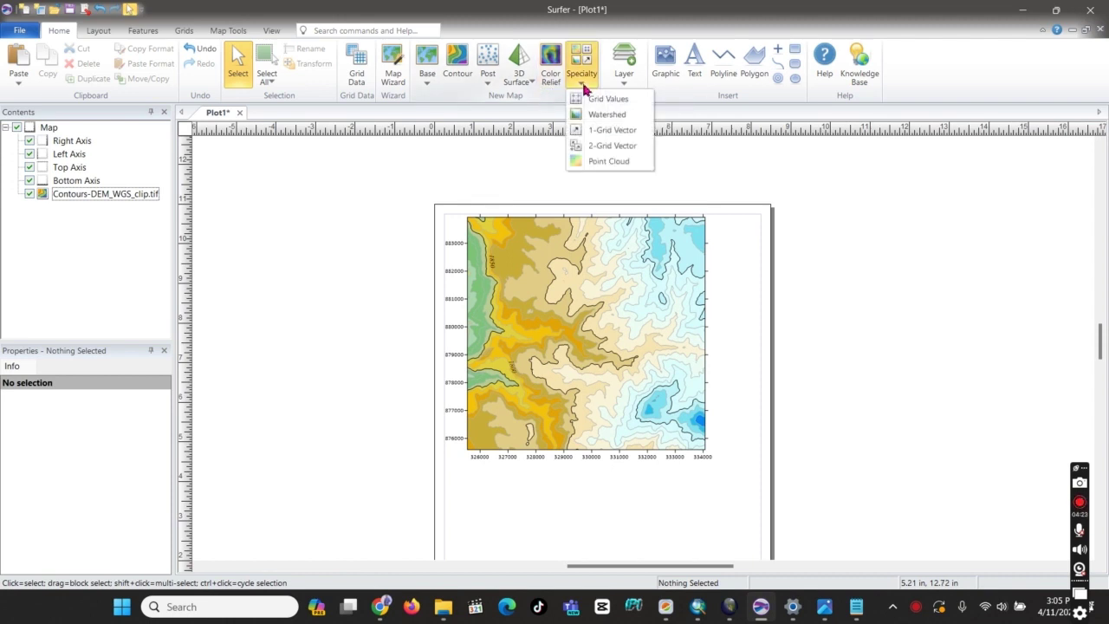
mouse_move(597, 113)
left_click(611, 139)
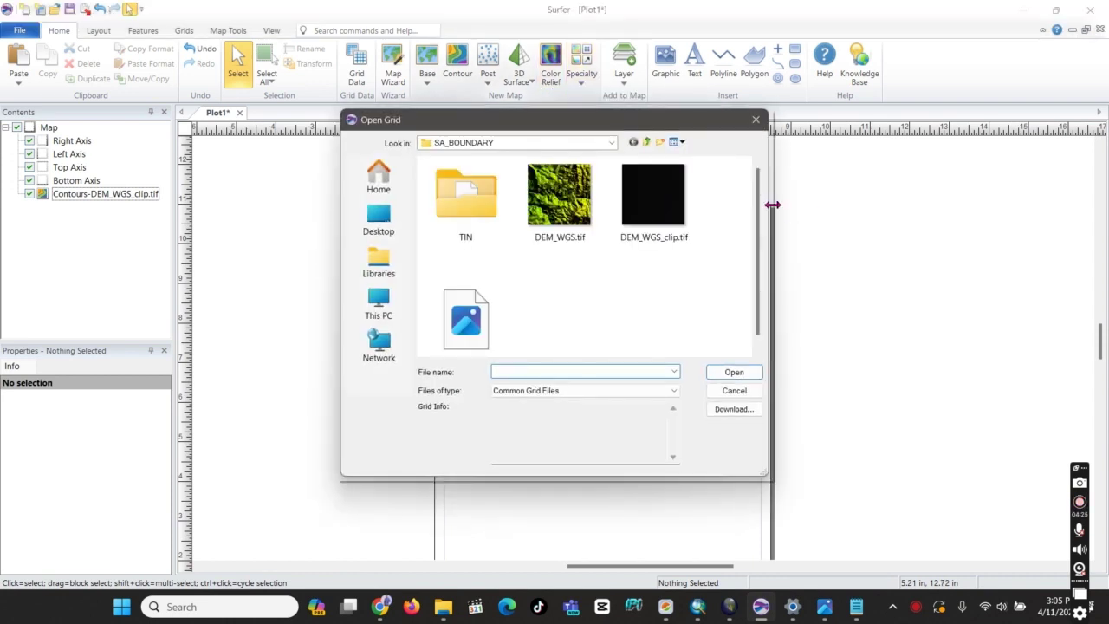
left_click(653, 194)
left_click(735, 372)
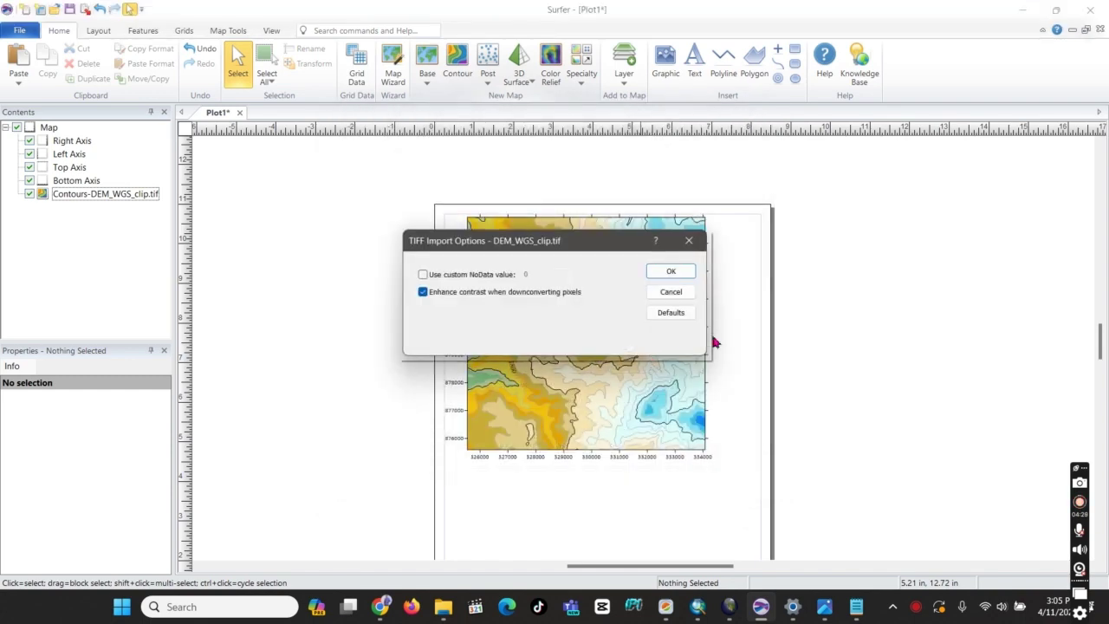
left_click(666, 270)
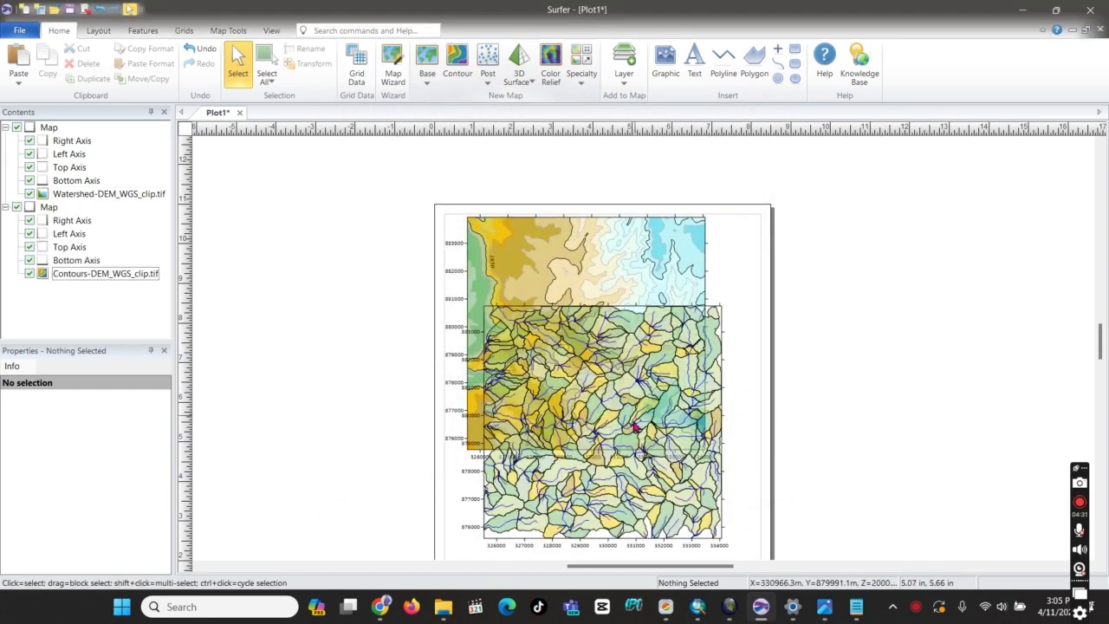
Step: Arrange the contour map on the left and the watershed map beside it
left_click_drag(737, 396, 917, 393)
scroll(226, 299, "up", 2)
scroll(204, 303, "down", 4)
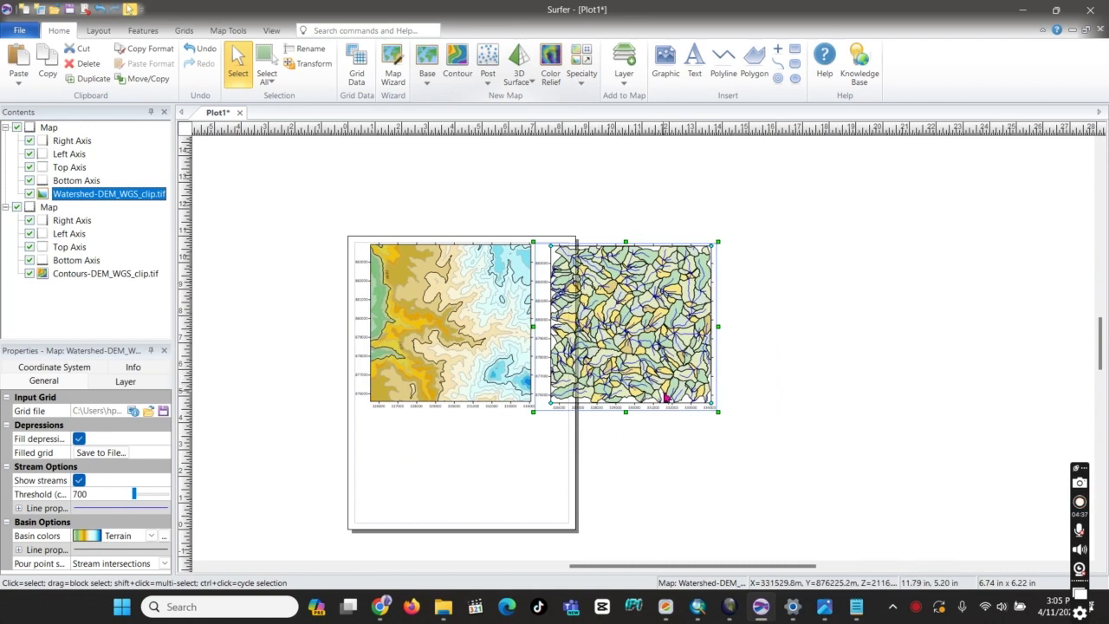
left_click(424, 329)
left_click_drag(440, 319, 321, 293)
left_click_drag(633, 321, 485, 301)
scroll(512, 291, "down", 1)
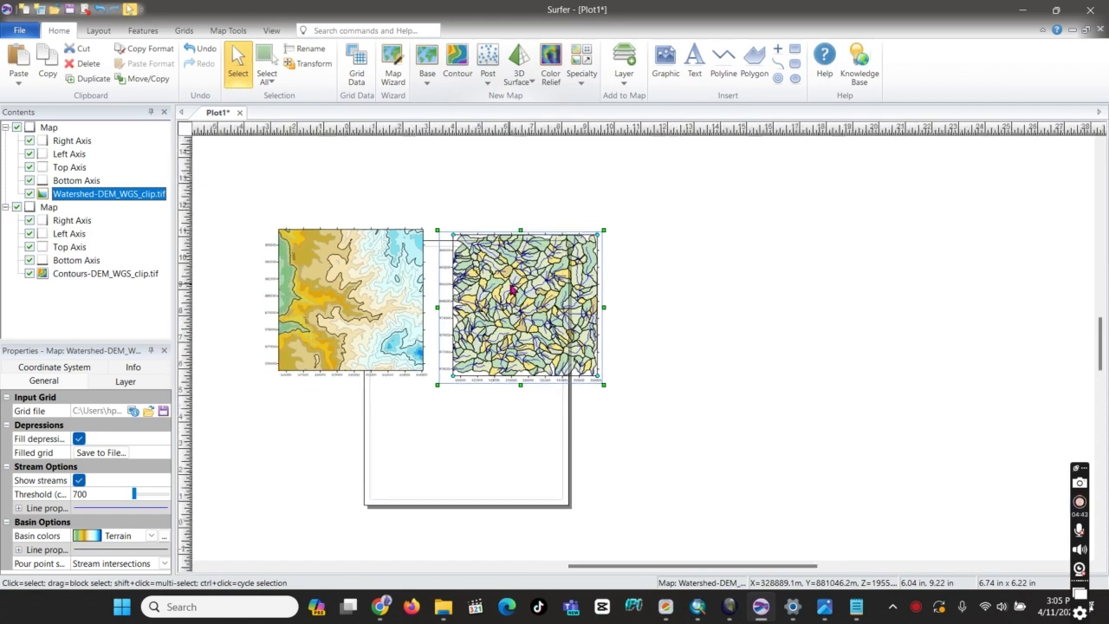
scroll(513, 292, "up", 4)
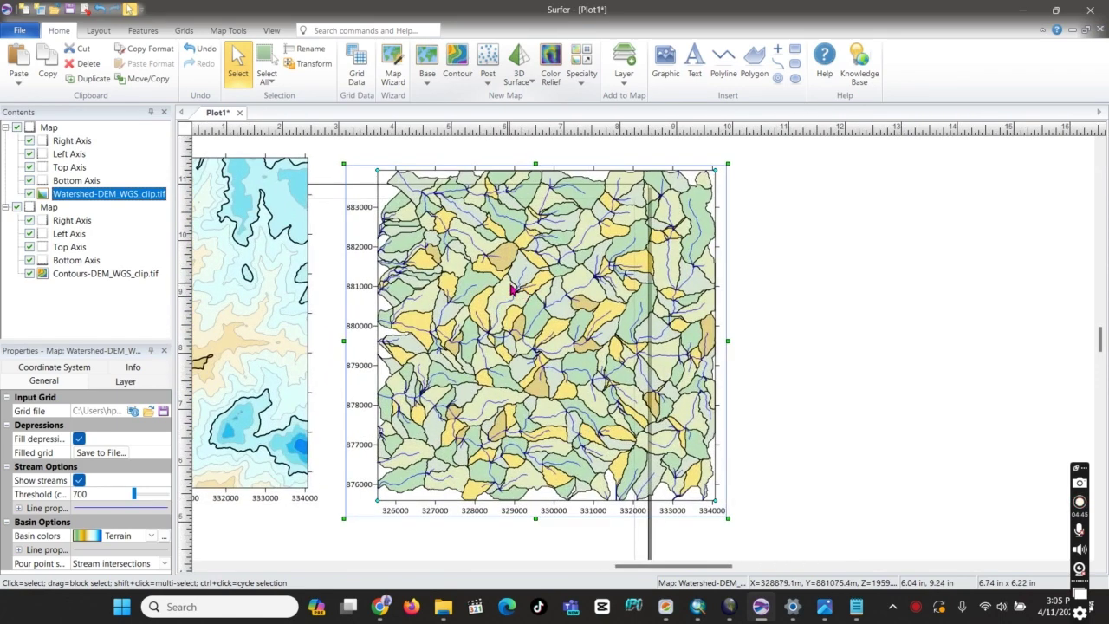
Step: Set the watershed threshold to 14459 and keep the Terrain basin colour ramp
left_click(143, 494)
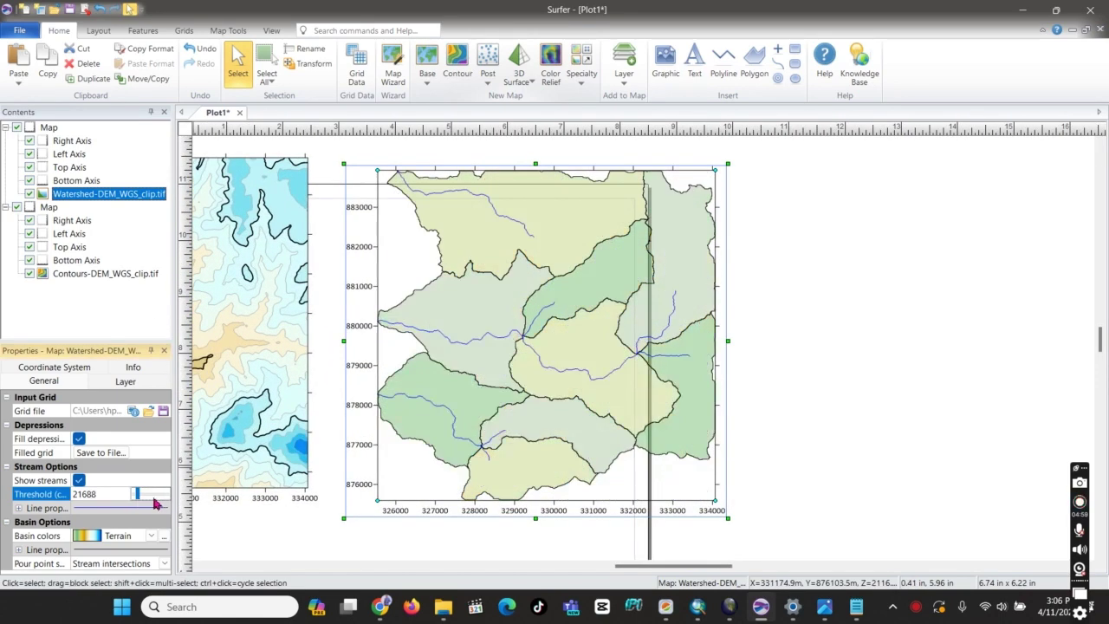
left_click(137, 494)
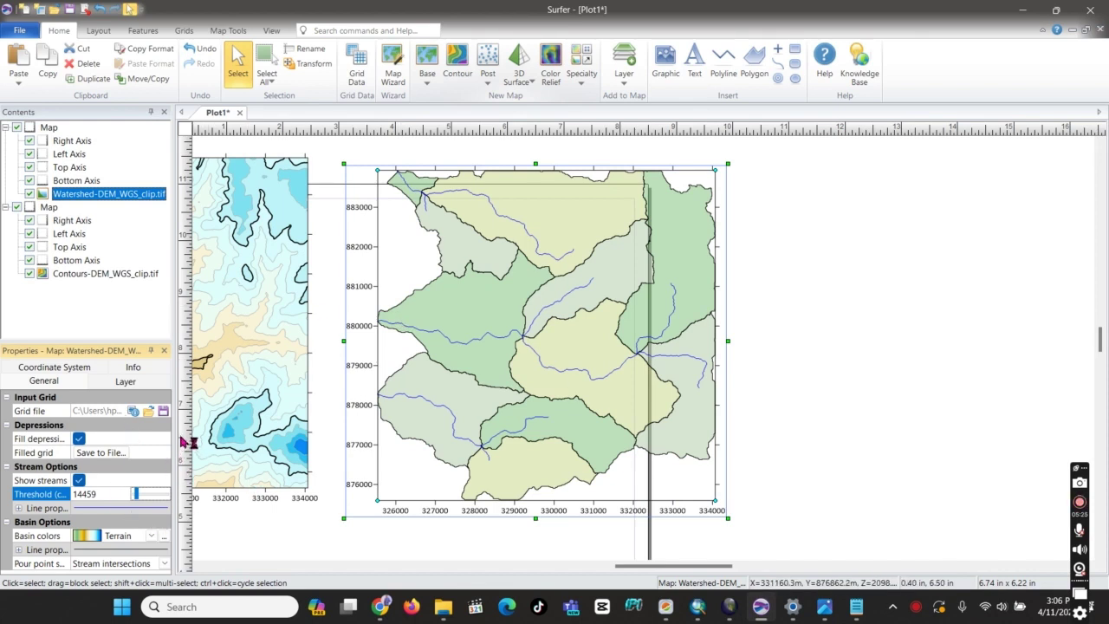
left_click(152, 536)
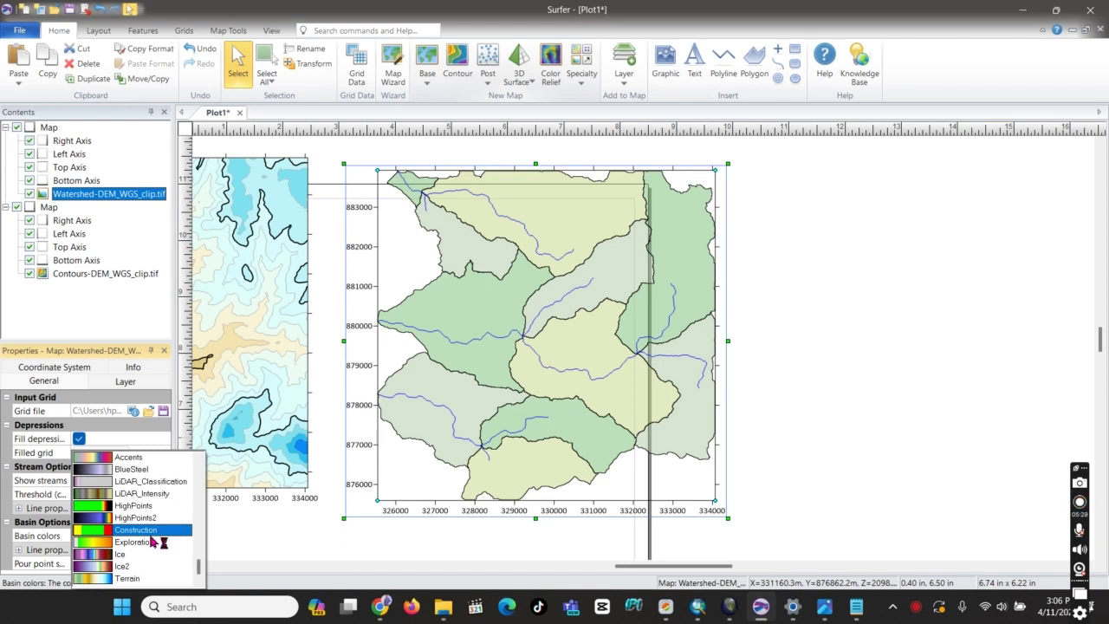
left_click(97, 578)
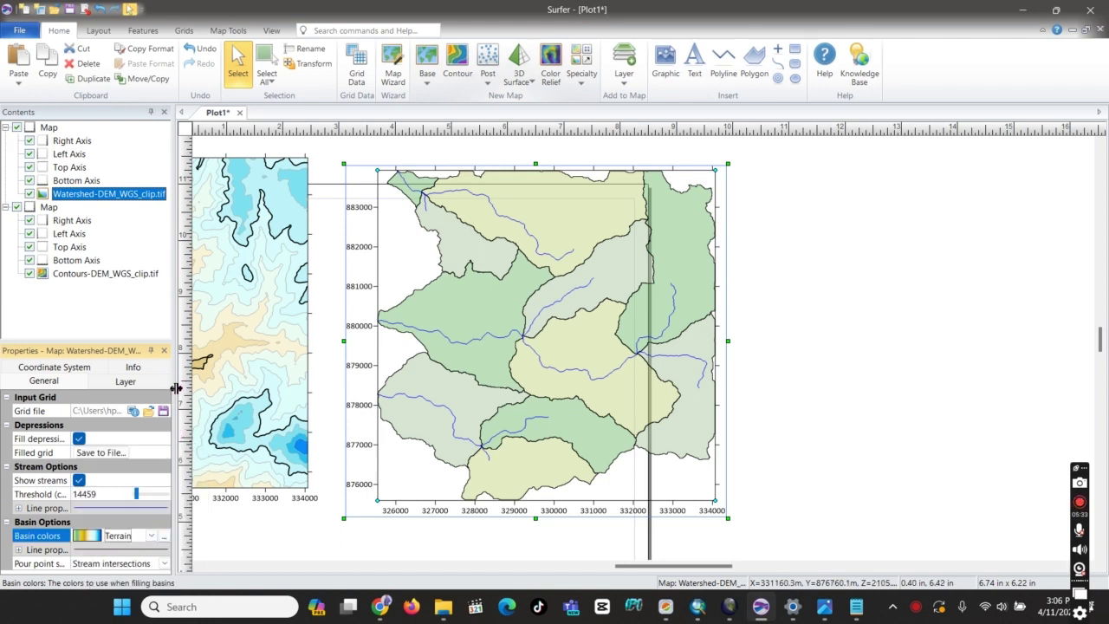
left_click_drag(177, 381, 179, 381)
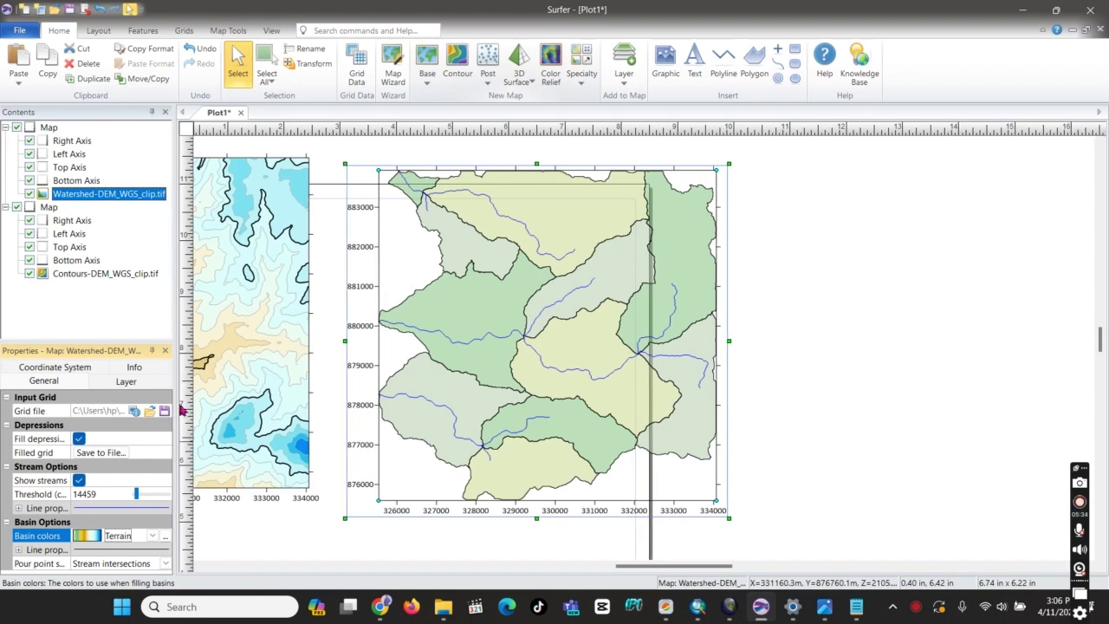
left_click(218, 532)
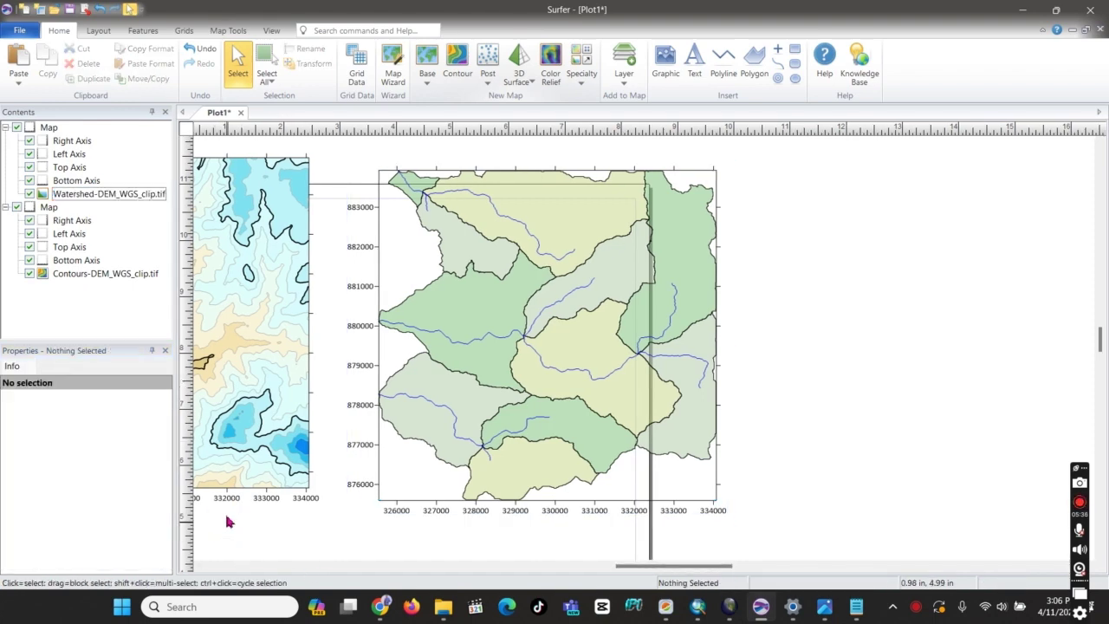
Step: Set the watershed stream line width to 0.02 in
left_click(87, 196)
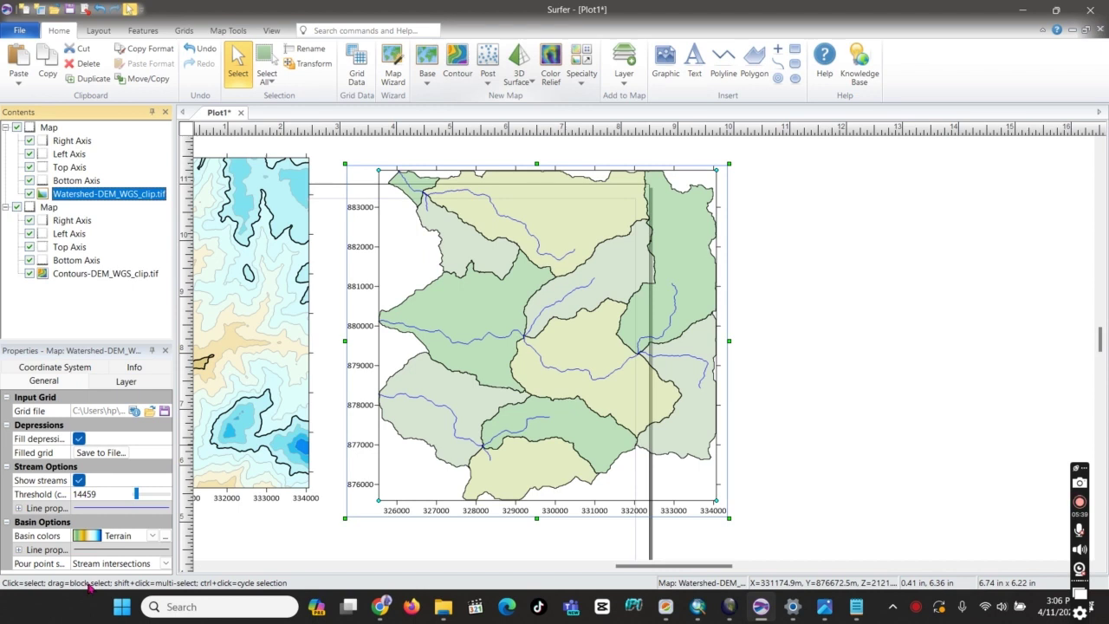
left_click(19, 510)
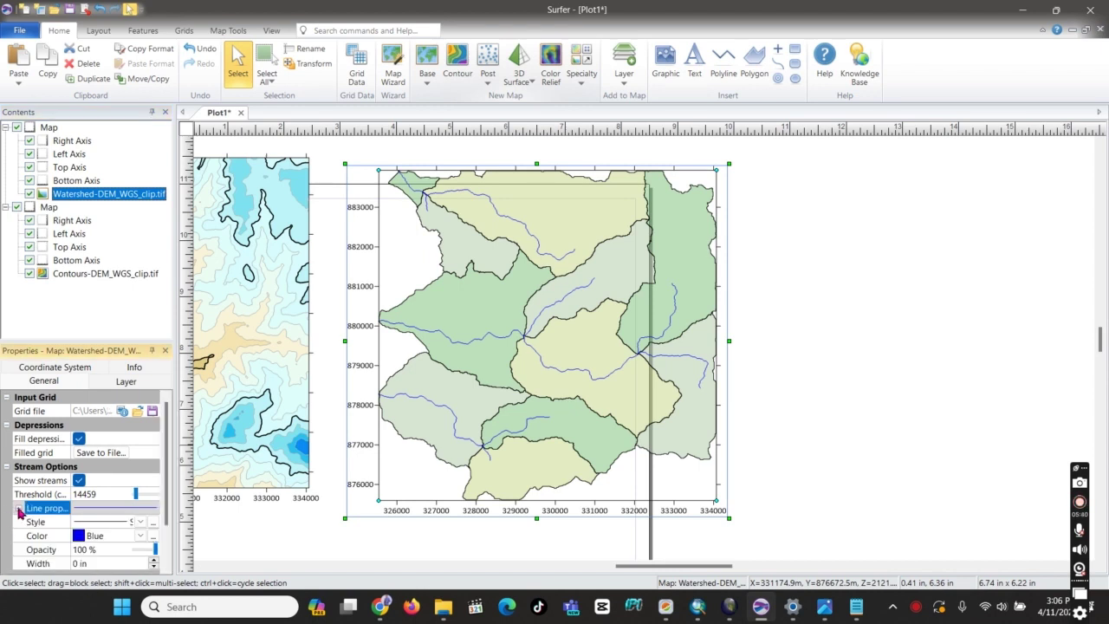
left_click(153, 561)
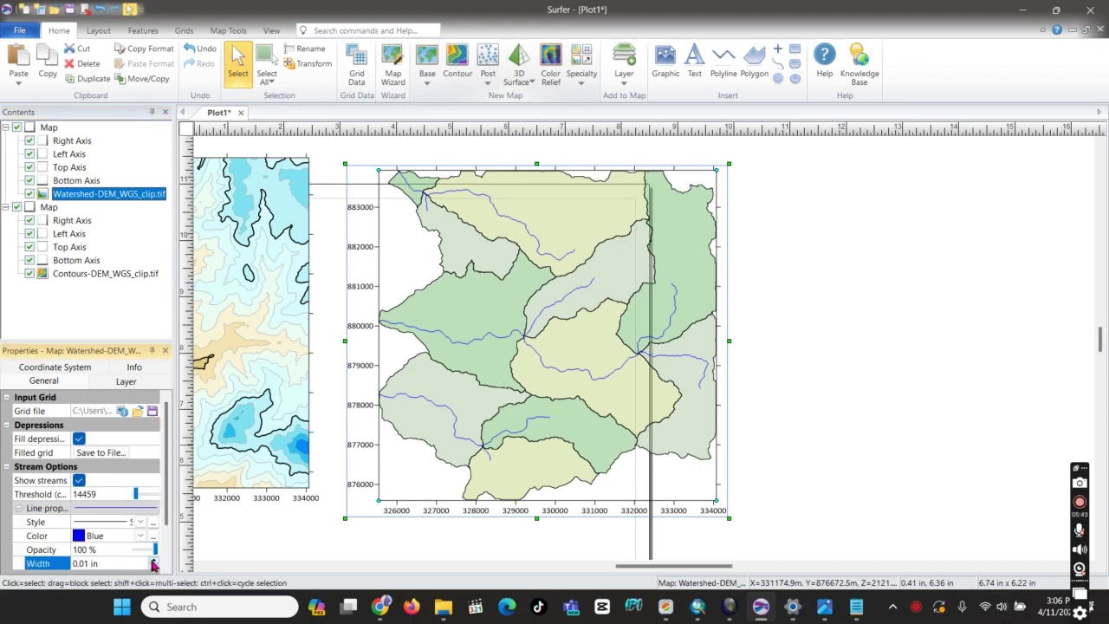
left_click(153, 562)
left_click(154, 562)
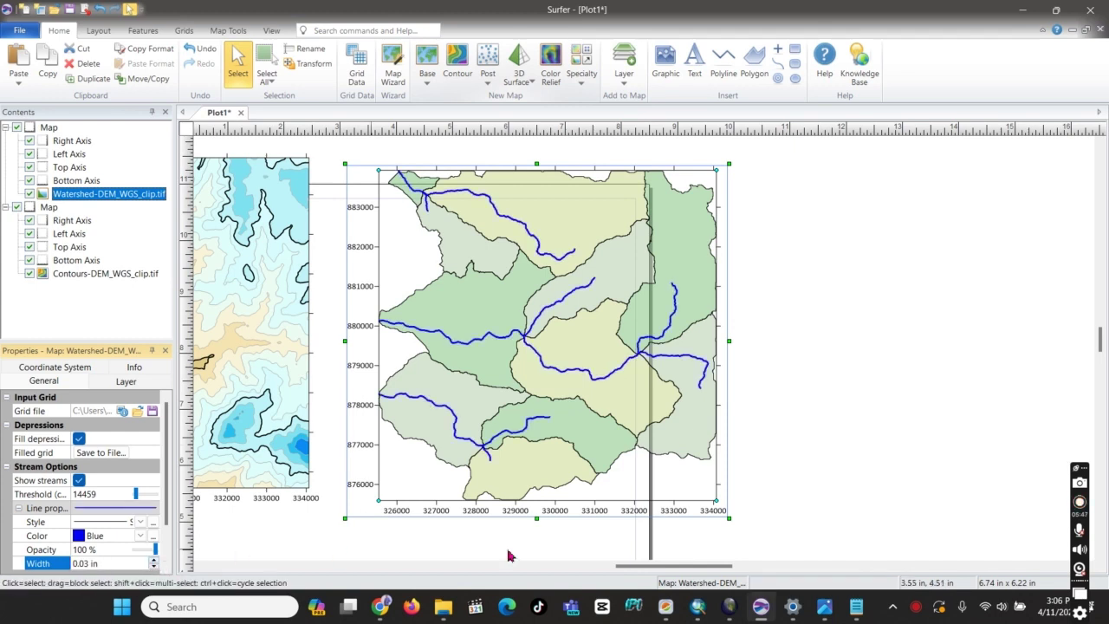
left_click(155, 567)
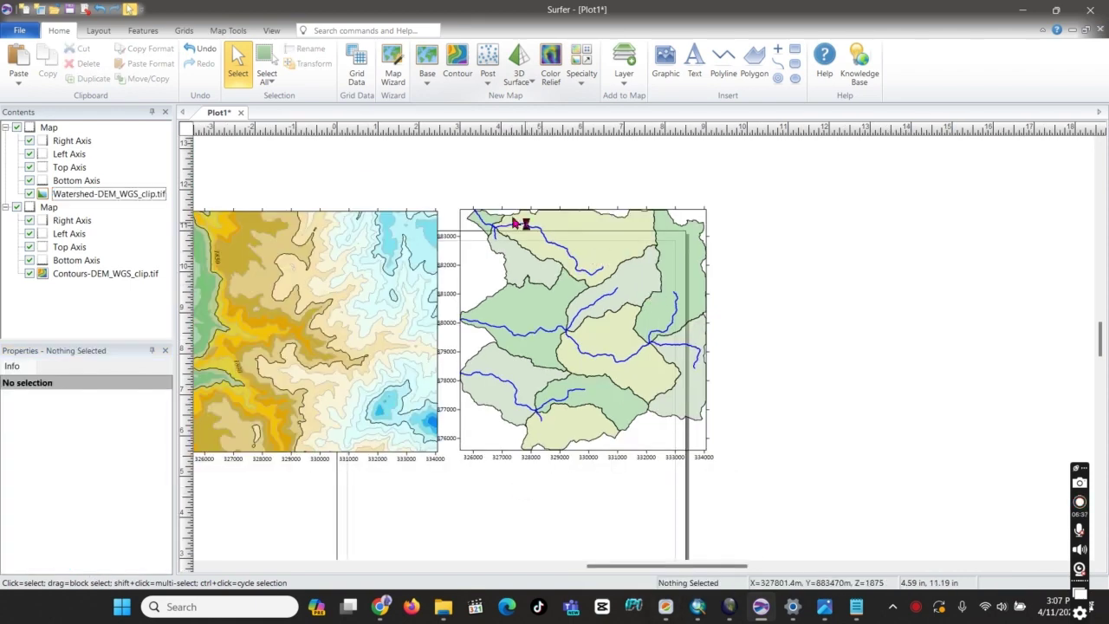
Step: Create a 3D surface map from DEM_WGS_clip.tif and place it at the page's right
left_click(520, 76)
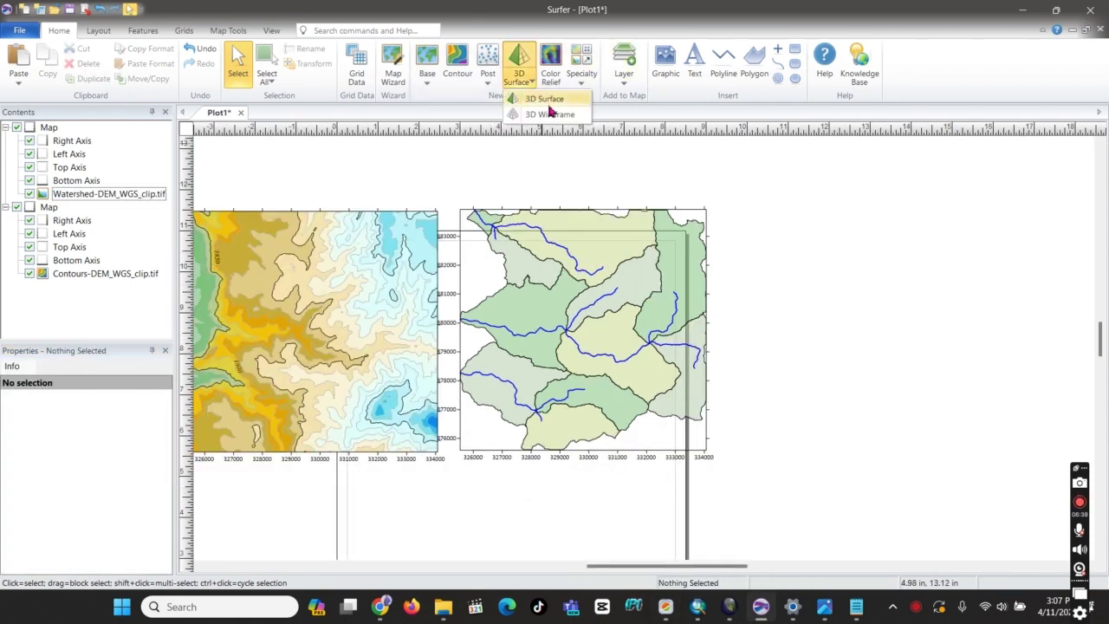
left_click(534, 101)
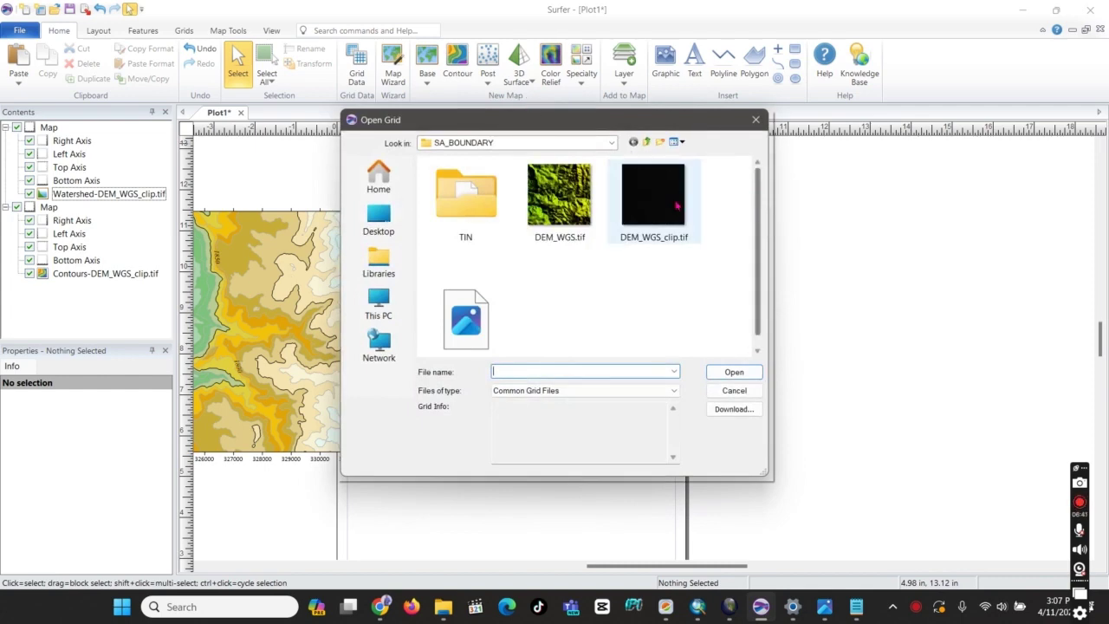
left_click(667, 209)
left_click(728, 372)
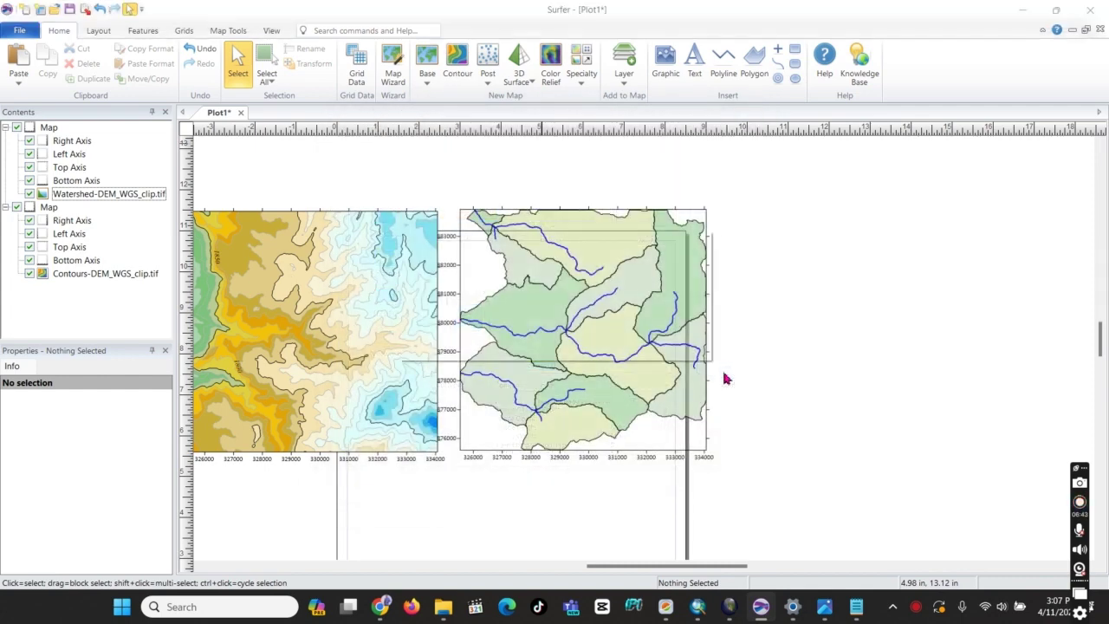
left_click(667, 275)
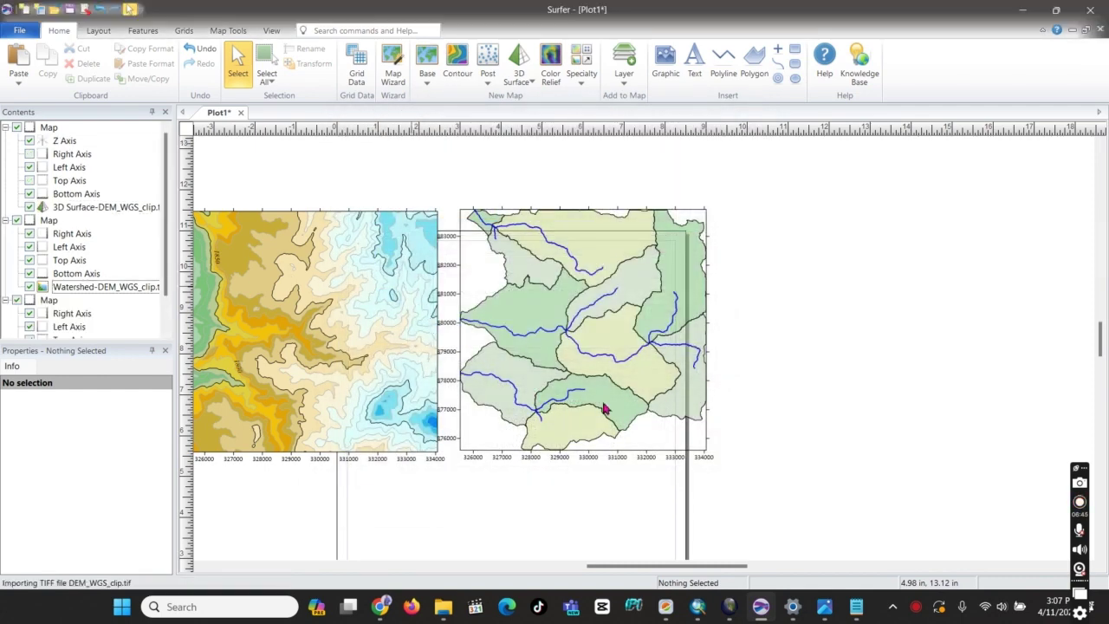
left_click_drag(471, 494, 943, 359)
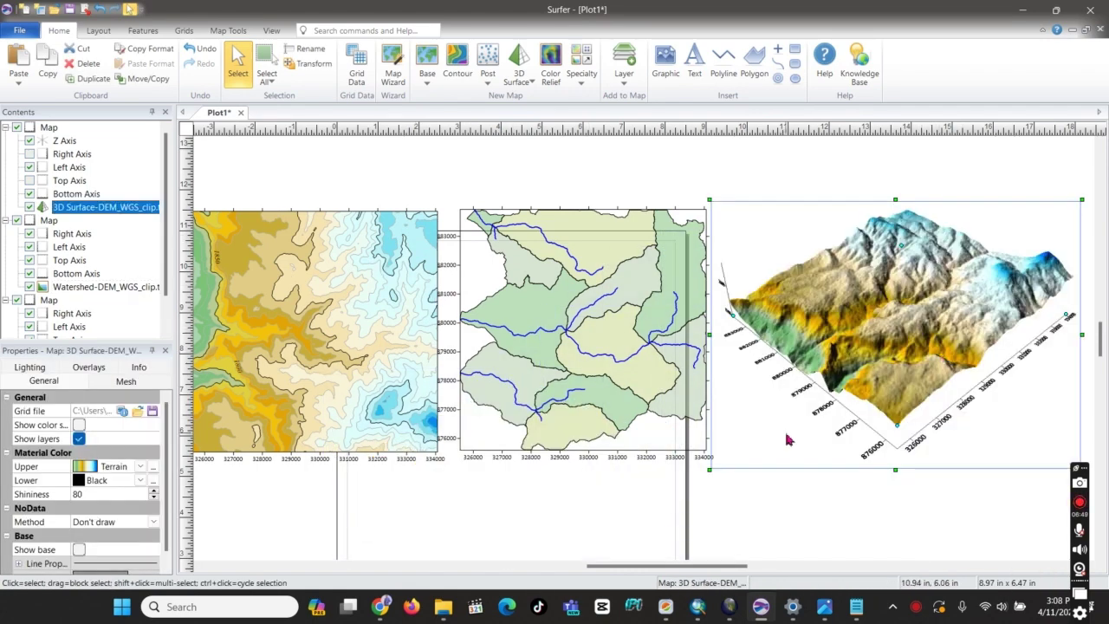
scroll(251, 420, "down", 1)
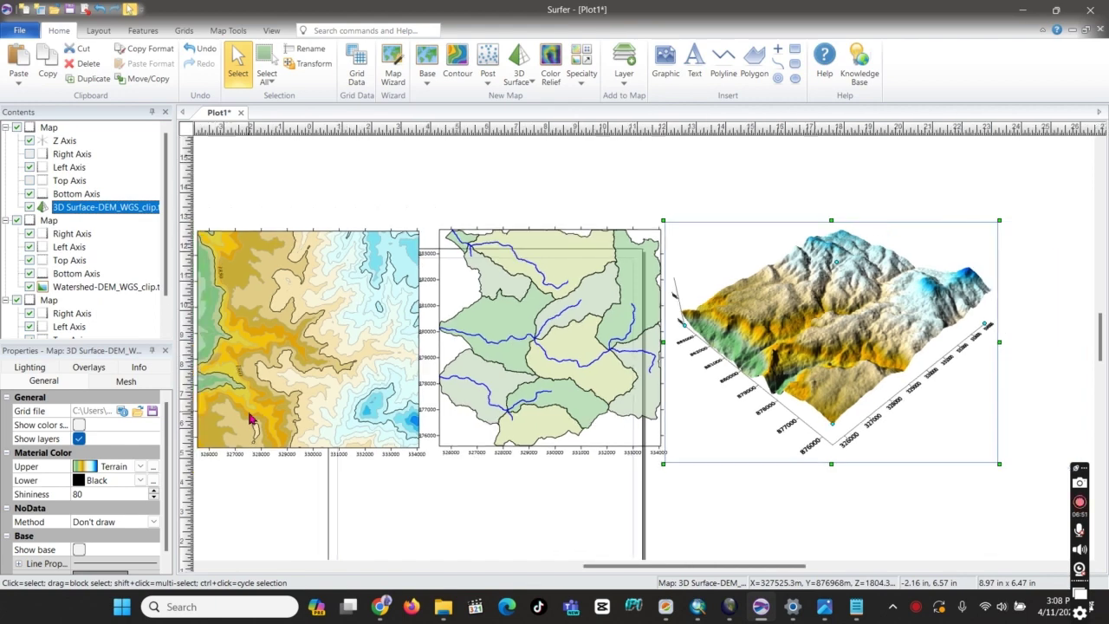
scroll(250, 420, "down", 2)
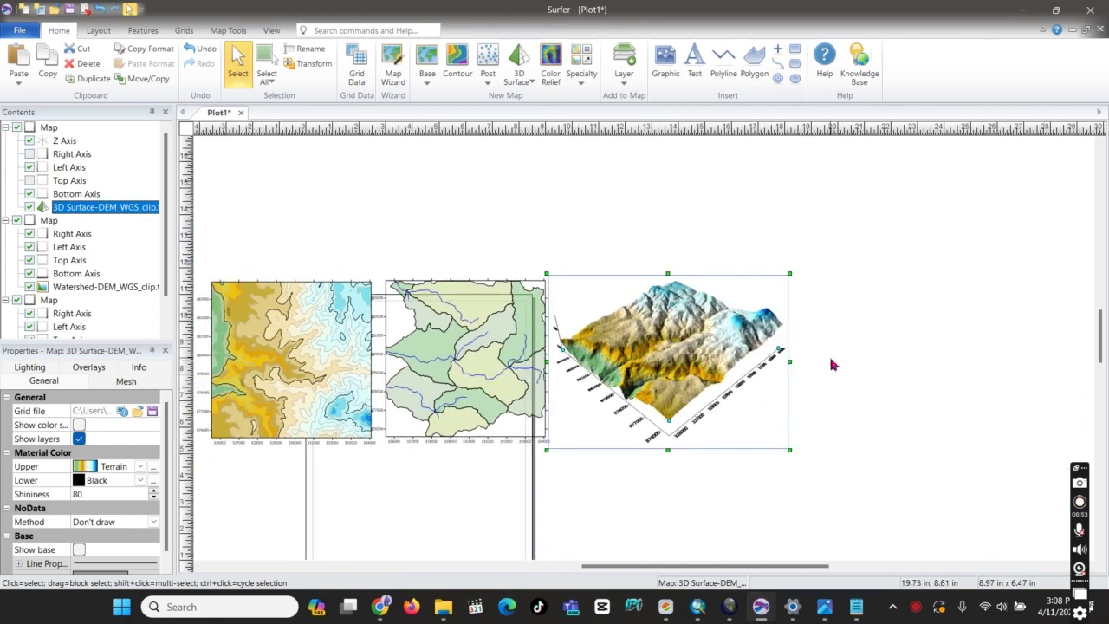
scroll(772, 351, "up", 2)
scroll(768, 347, "up", 2)
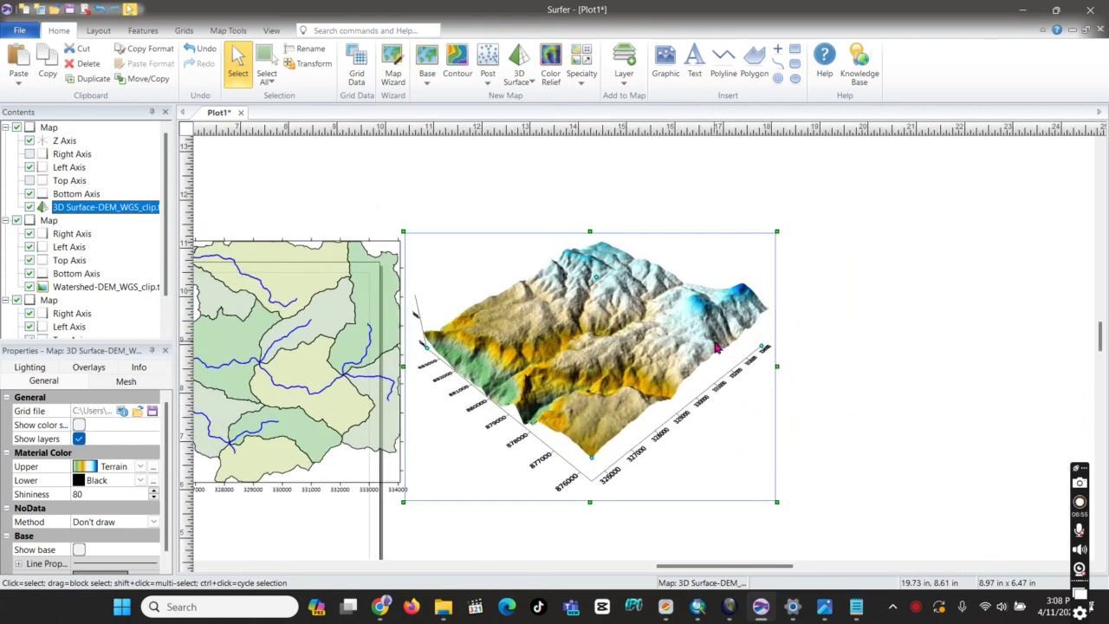
scroll(722, 347, "up", 1)
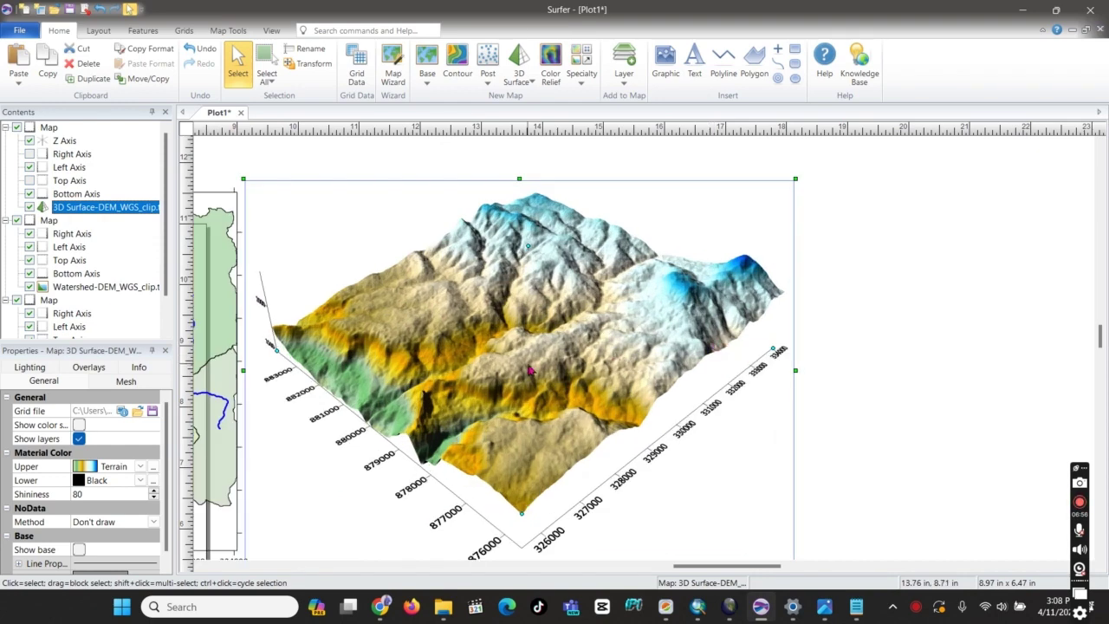
scroll(525, 369, "up", 1)
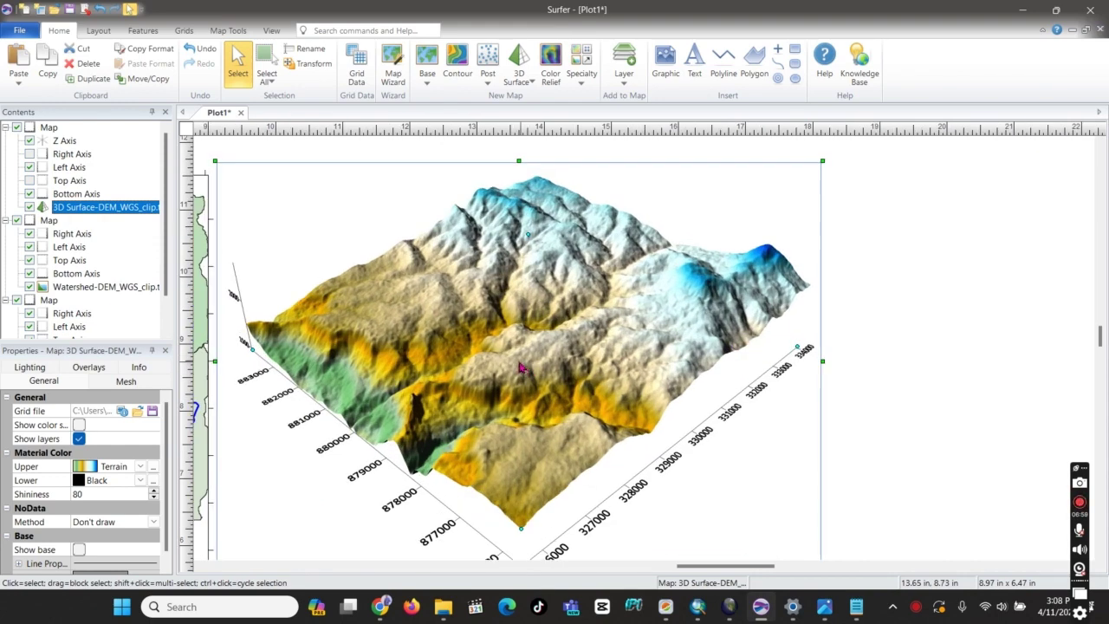
left_click(83, 209)
scroll(82, 408, "down", 1)
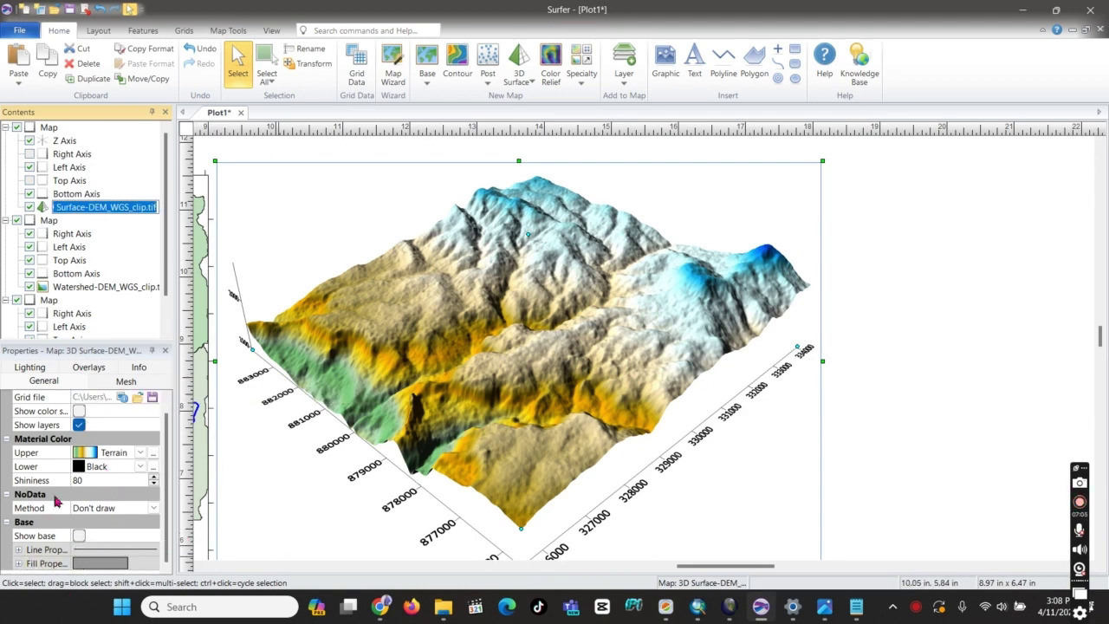
left_click(142, 454)
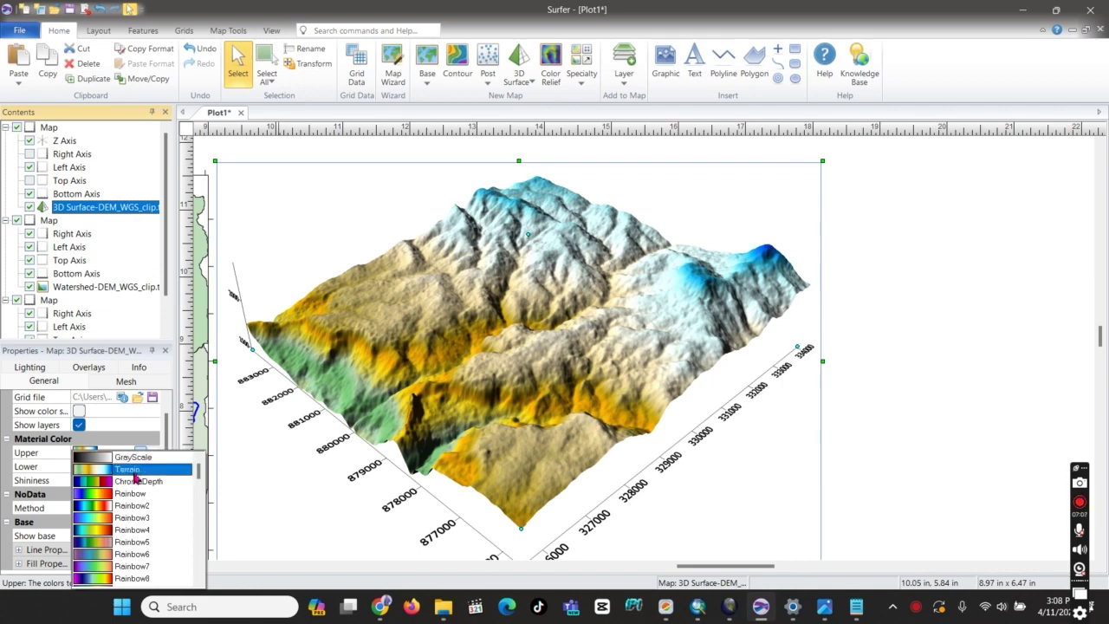
left_click(104, 469)
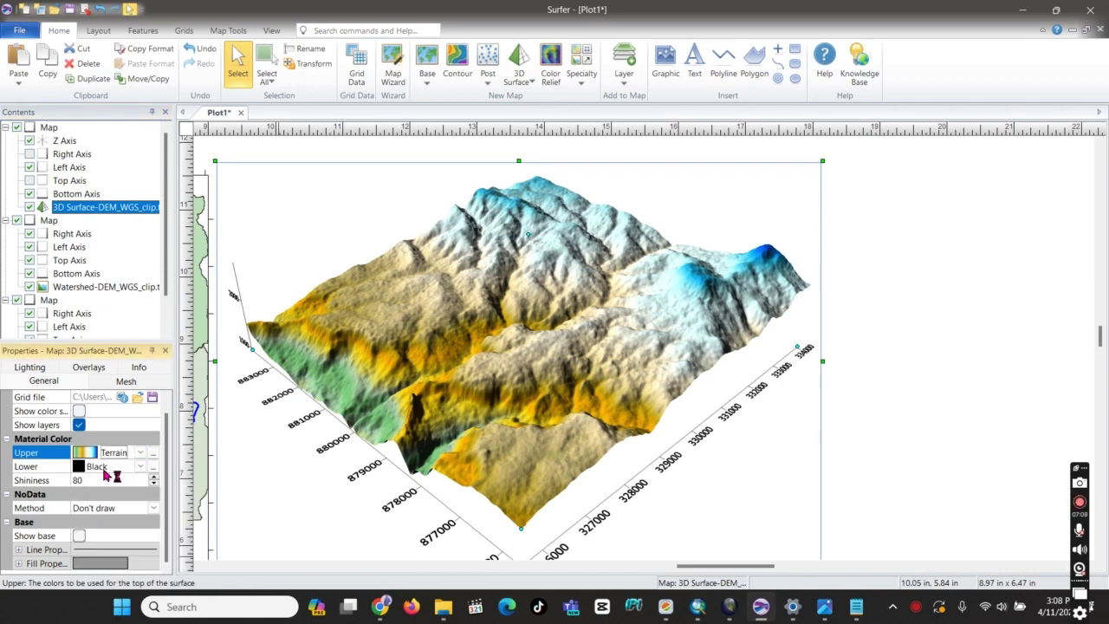
scroll(878, 333, "down", 1)
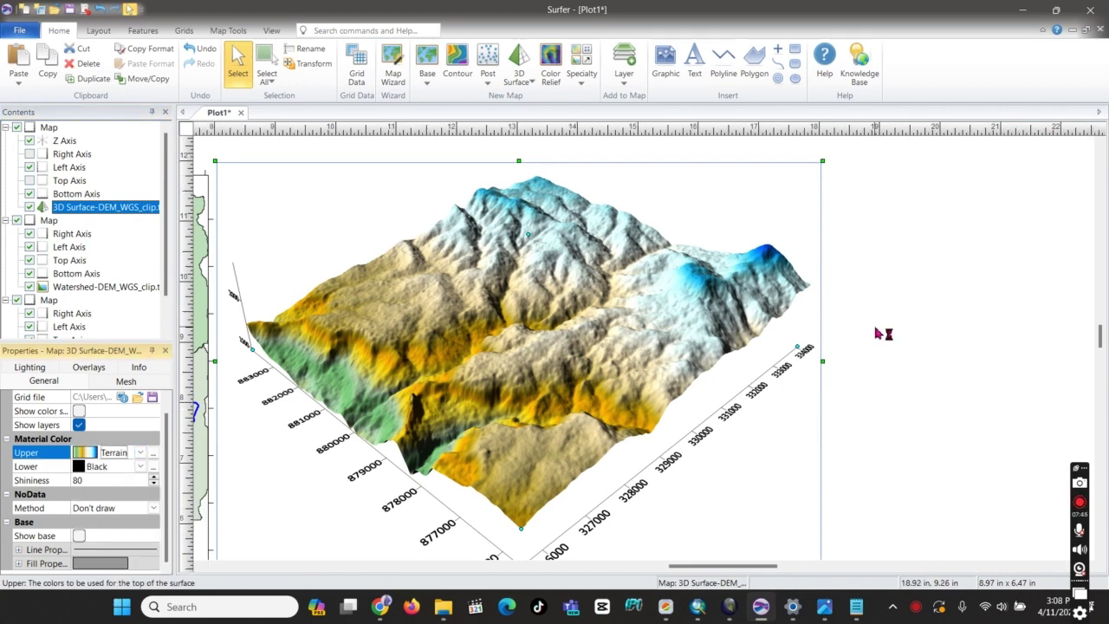
scroll(877, 332, "down", 1)
scroll(877, 333, "down", 2)
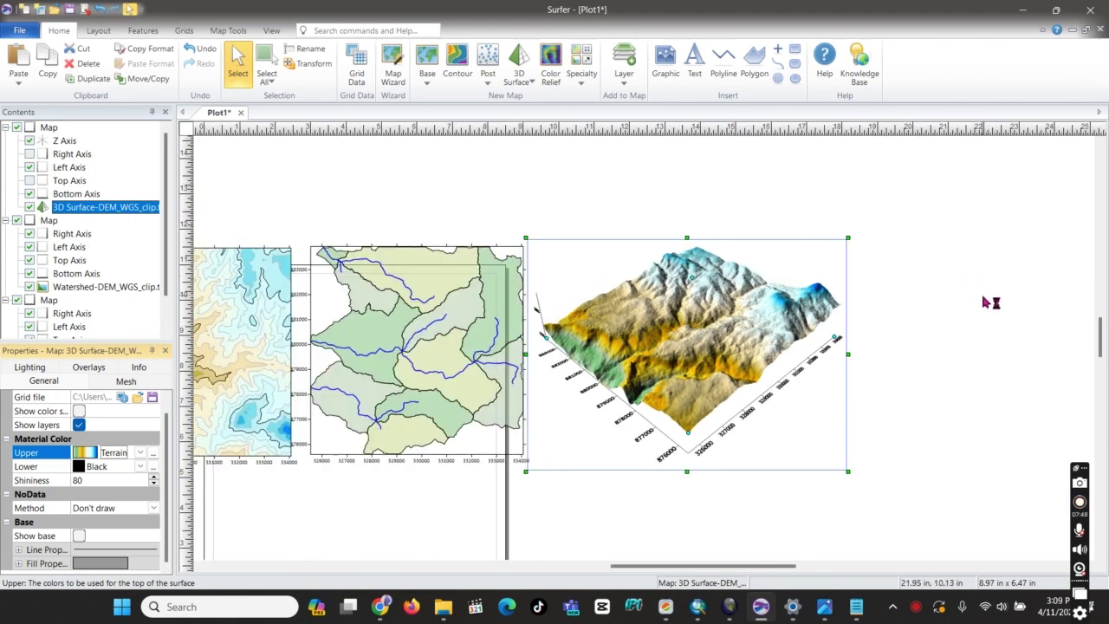
scroll(993, 283, "up", 1)
scroll(1001, 256, "down", 2)
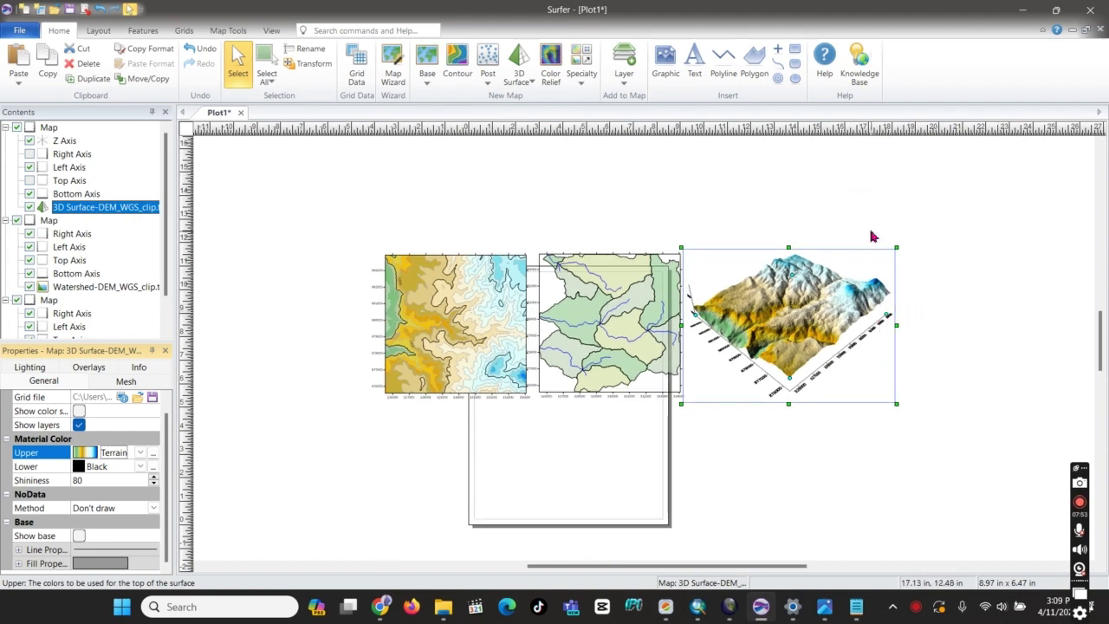
left_click(474, 437)
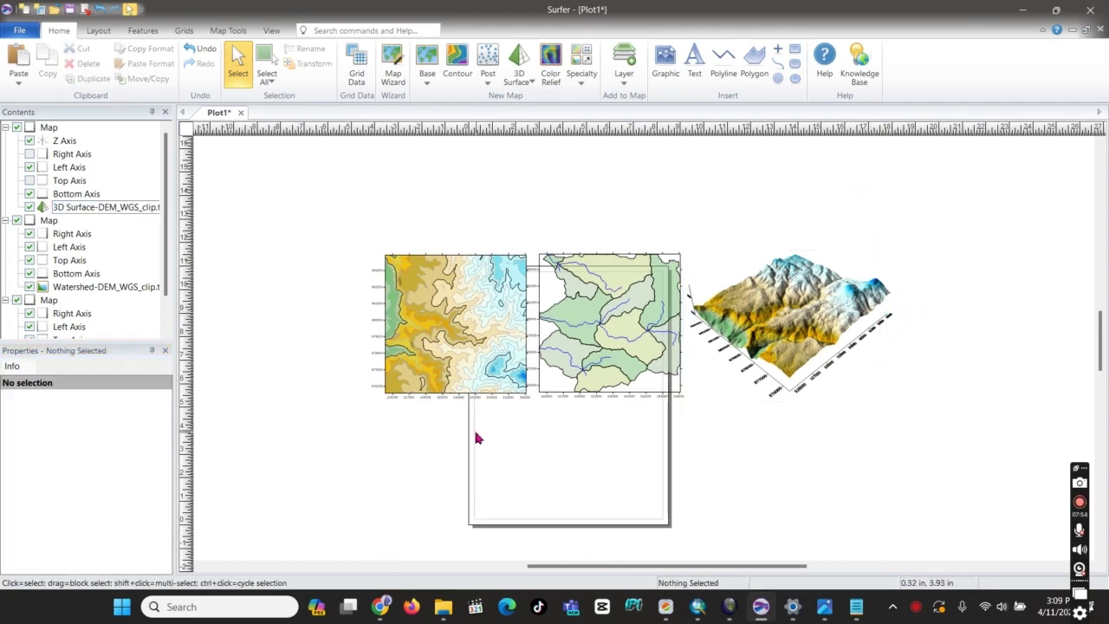
Step: Turn off Fill contours on the contour map, leaving plain contour lines
left_click(482, 322)
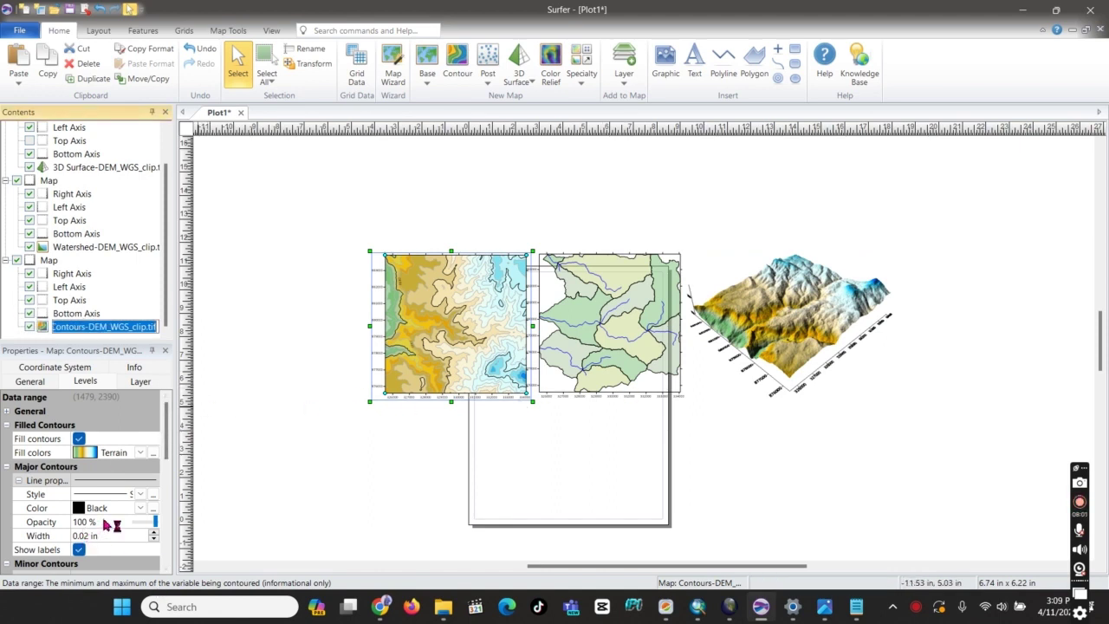
scroll(105, 524, "down", 1)
scroll(92, 464, "up", 1)
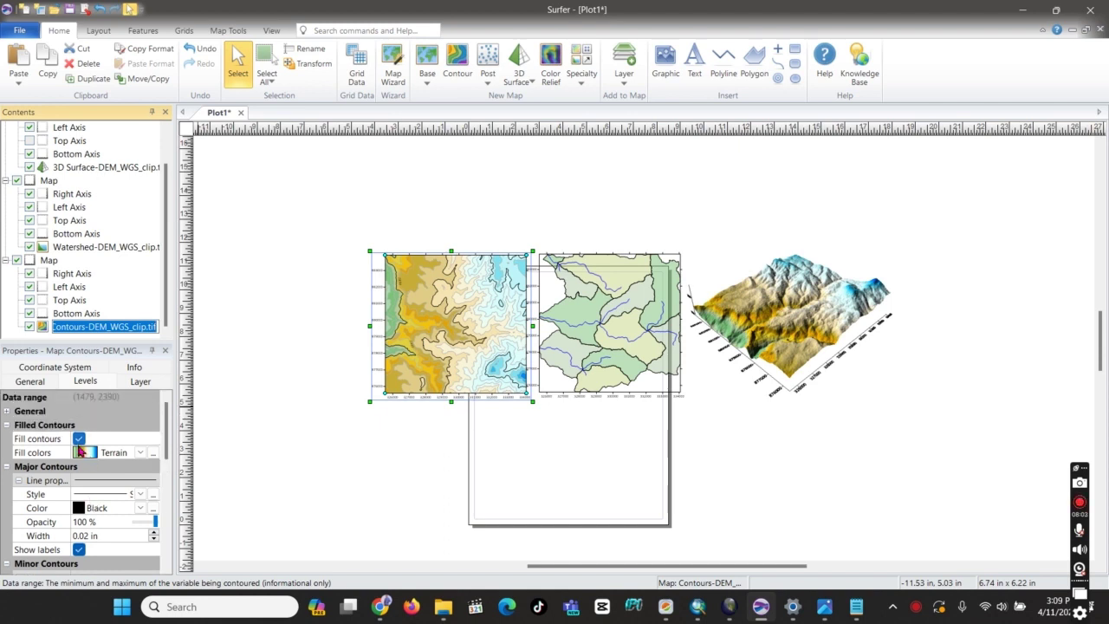
left_click(79, 439)
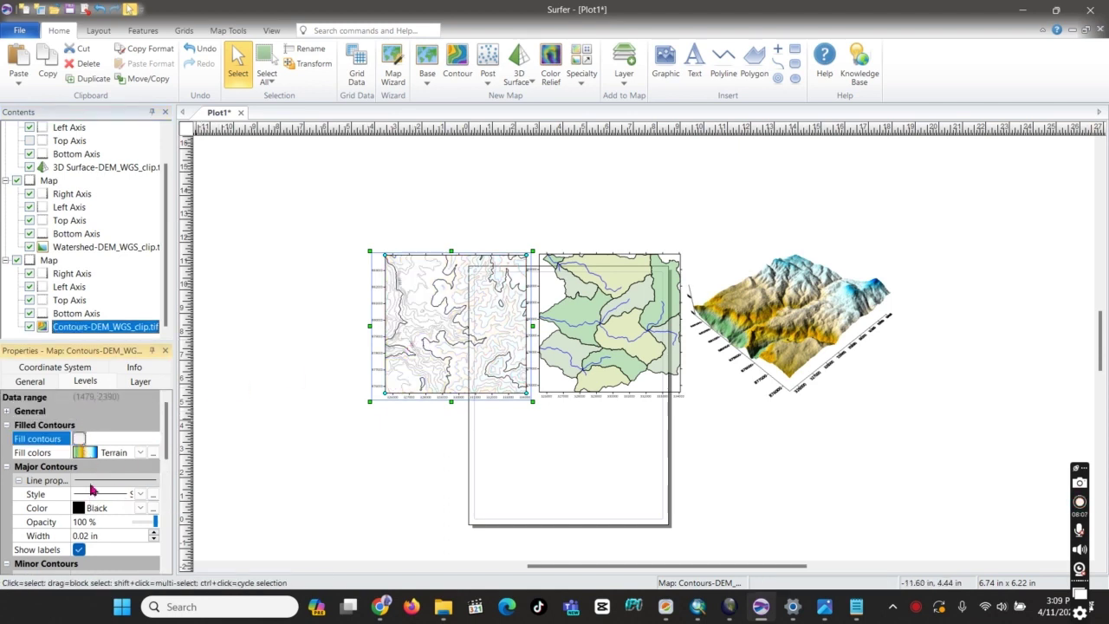
left_click(7, 425)
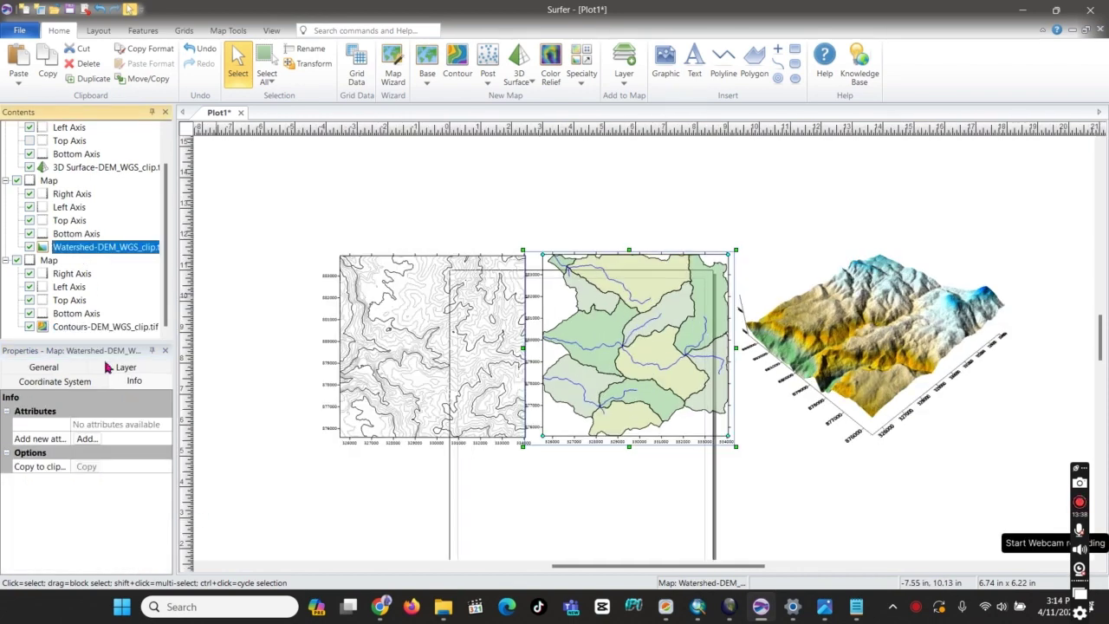
Step: Move the Contours layer into the 3D Surface map
left_click(81, 327)
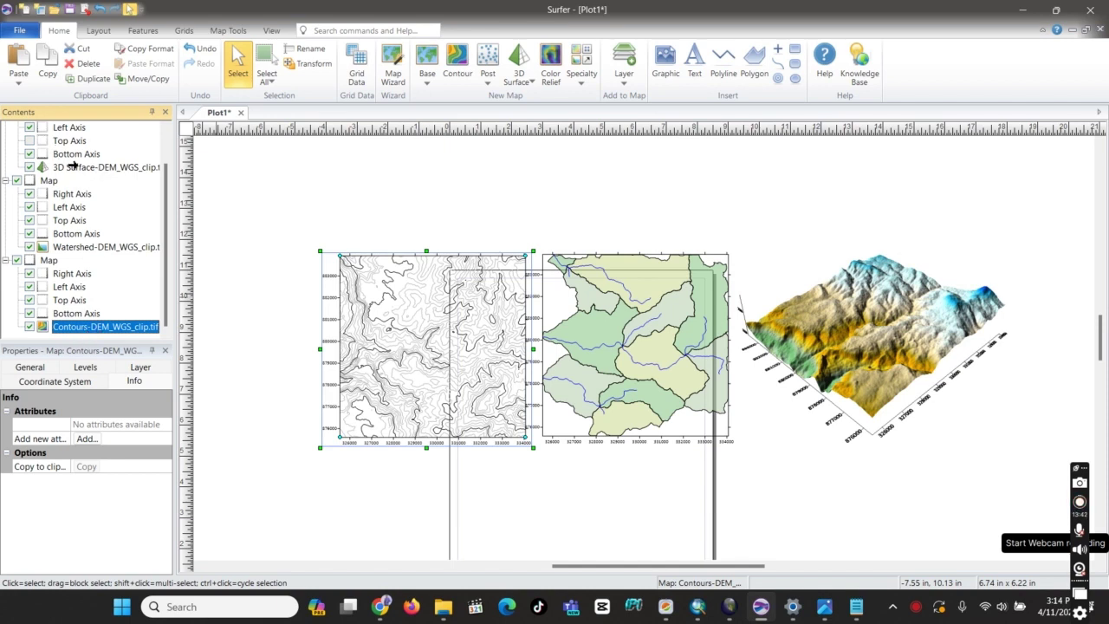
left_click_drag(74, 165, 74, 167)
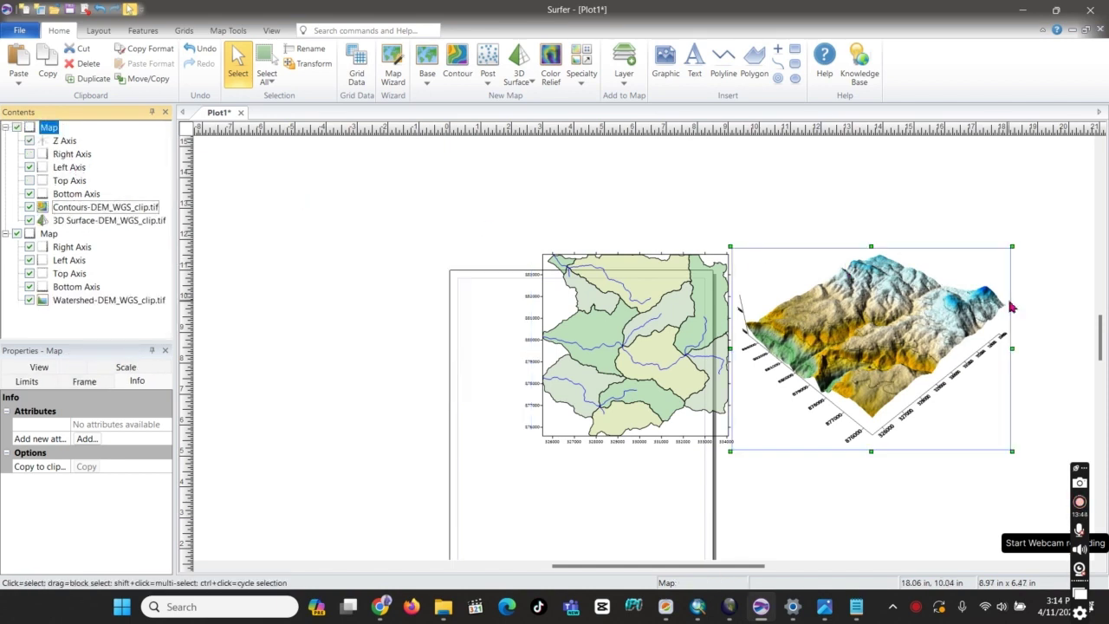
scroll(1008, 277, "down", 1)
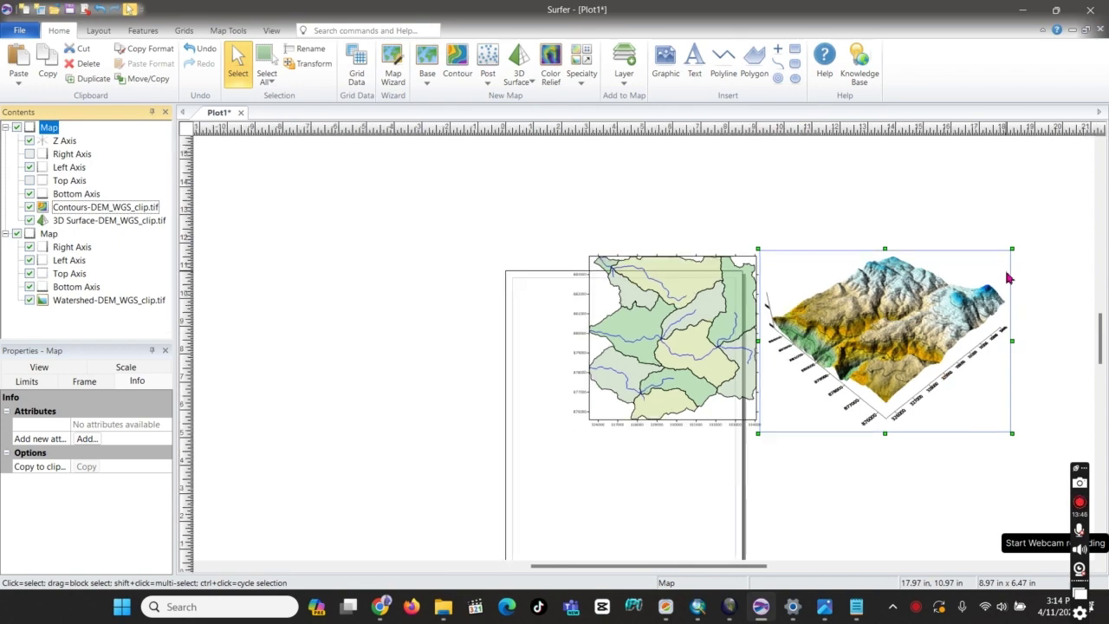
scroll(949, 286, "up", 1)
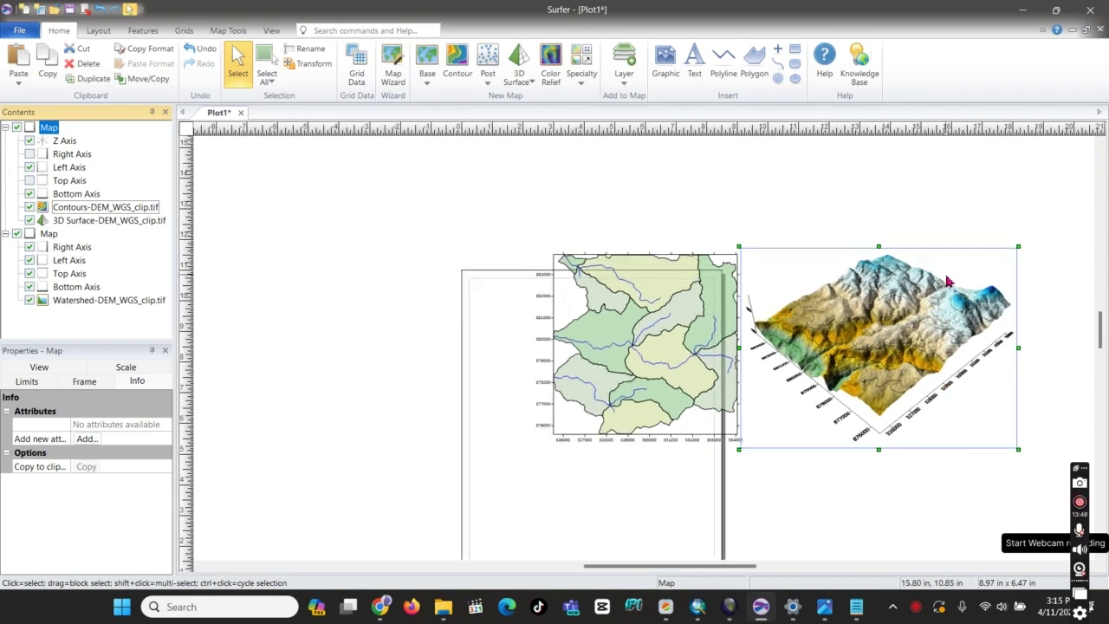
scroll(957, 289, "up", 1)
scroll(958, 289, "up", 1)
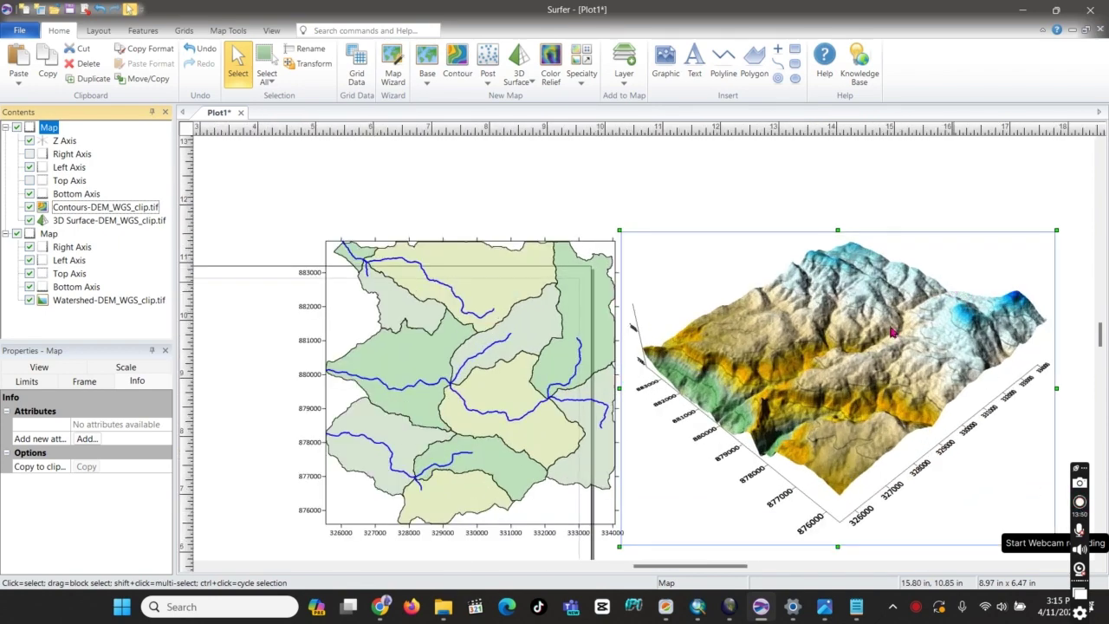
scroll(893, 332, "up", 2)
scroll(893, 332, "up", 1)
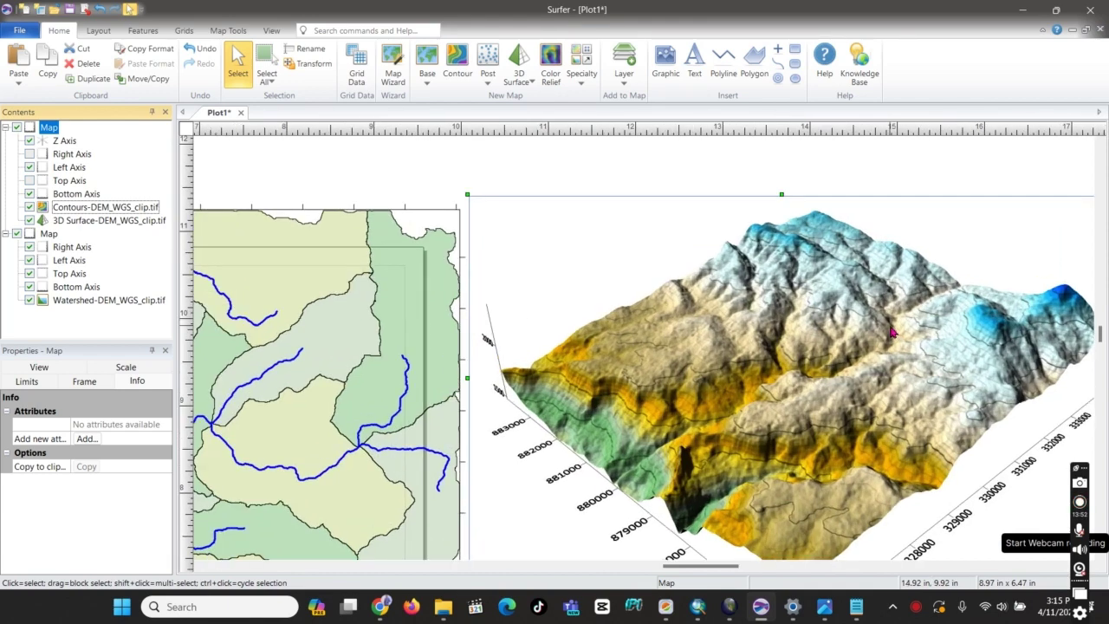
scroll(702, 364, "up", 1)
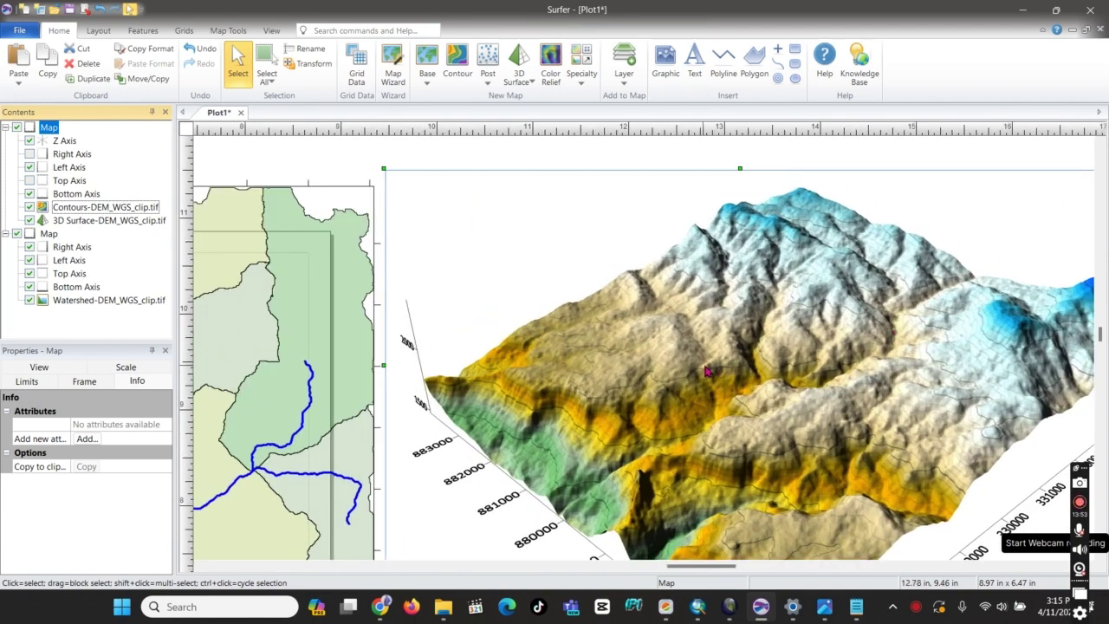
scroll(731, 388, "up", 1)
scroll(495, 317, "up", 1)
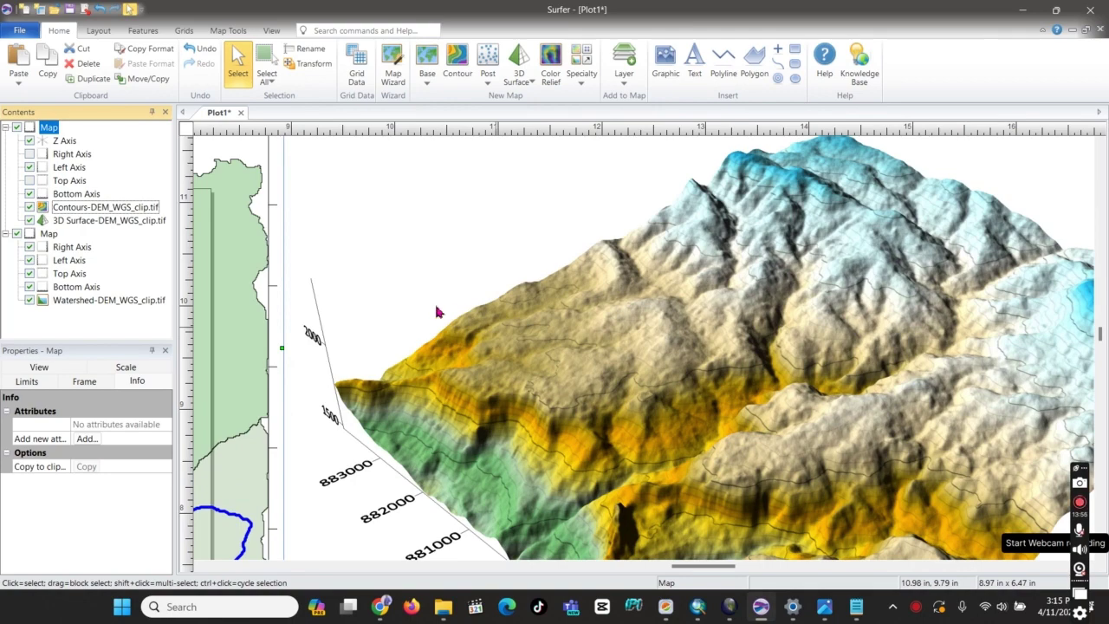
scroll(438, 312, "down", 1)
scroll(438, 312, "down", 2)
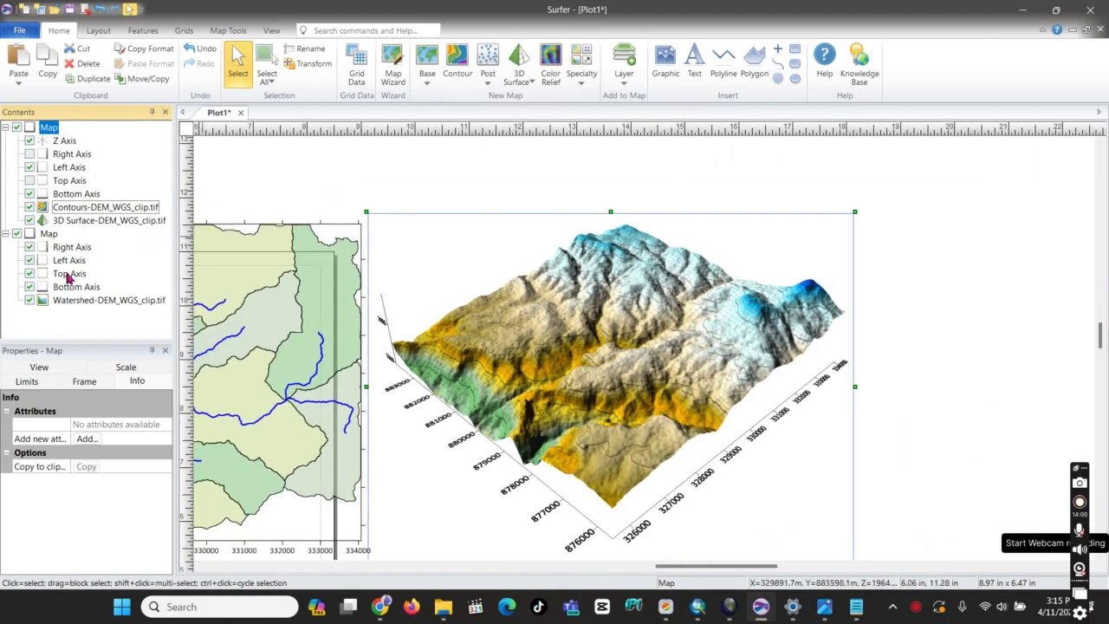
Step: Move the Watershed layer into the 3D Surface map as well
left_click(78, 303)
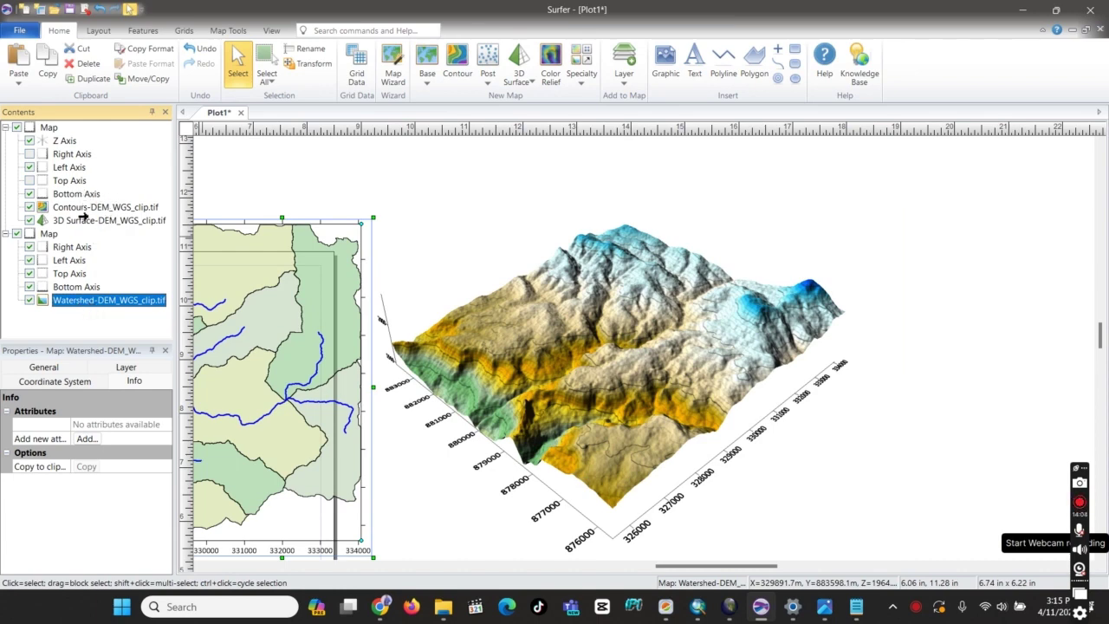
left_click_drag(80, 217, 88, 222)
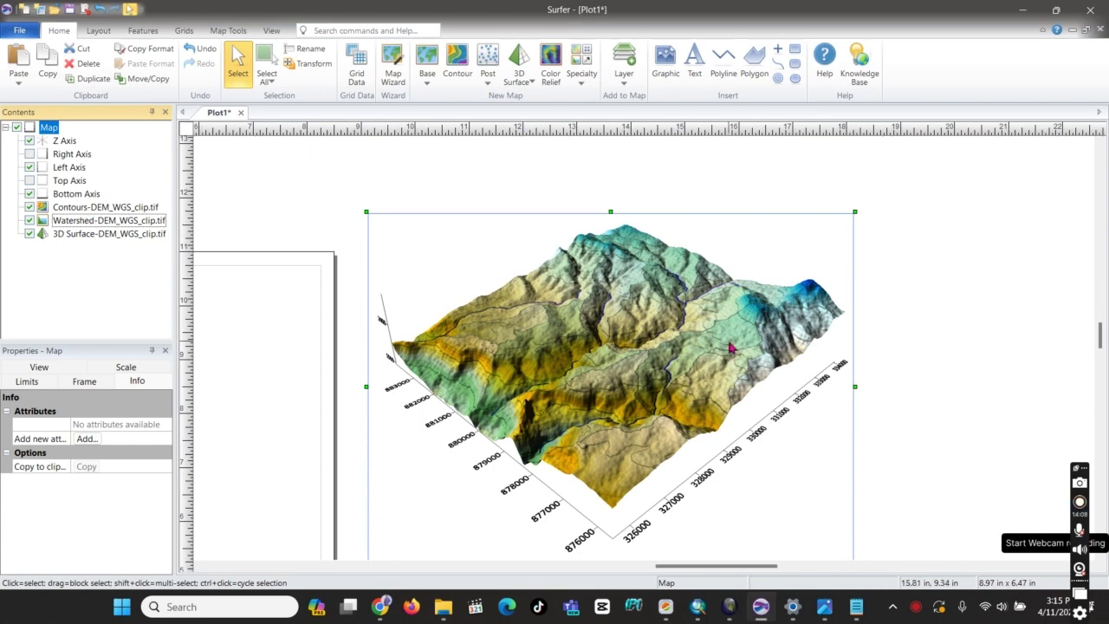
scroll(741, 338, "down", 3)
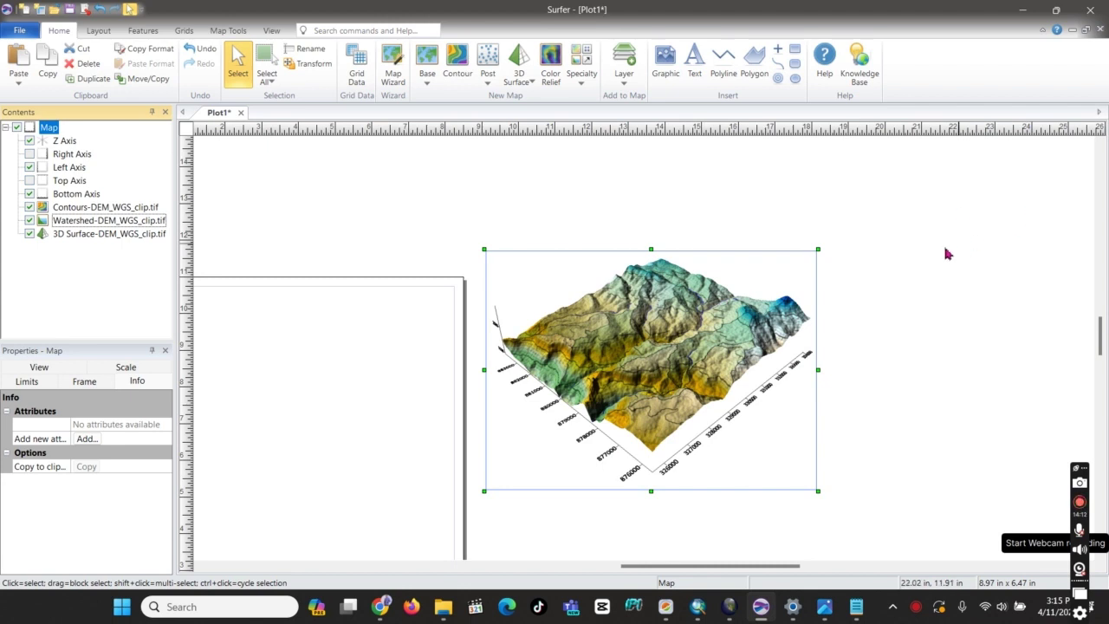
Step: Reposition the combined 3D terrain map lower and to the right on the page
left_click(359, 322)
left_click(664, 314)
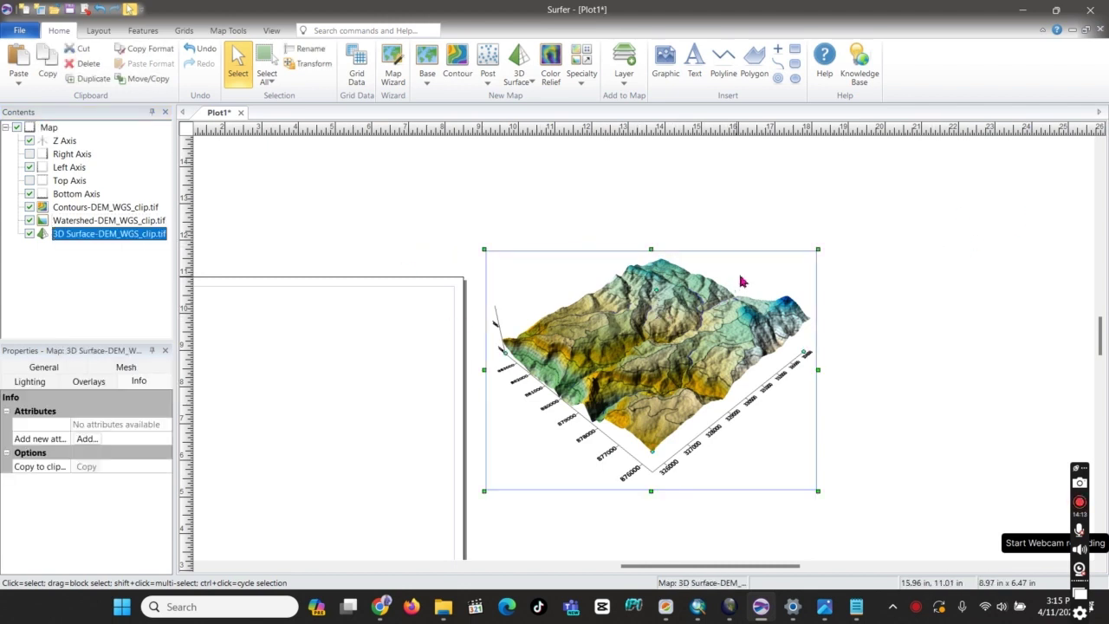
left_click(931, 245)
left_click(780, 292)
left_click_drag(782, 270, 409, 367)
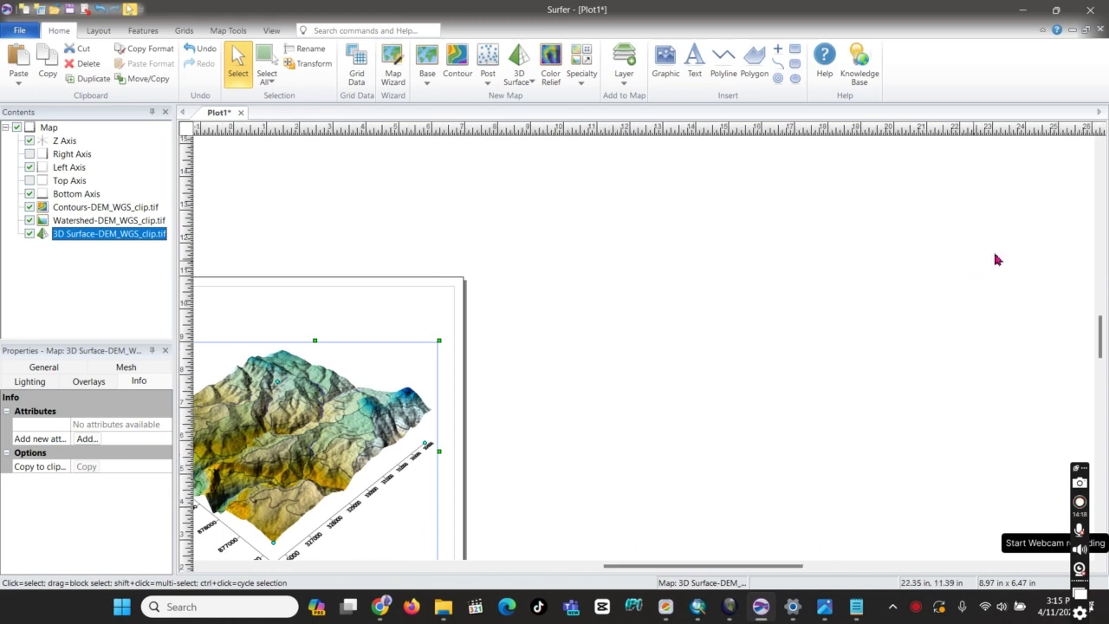
scroll(849, 352, "down", 1)
scroll(1053, 295, "down", 1)
scroll(780, 395, "down", 1)
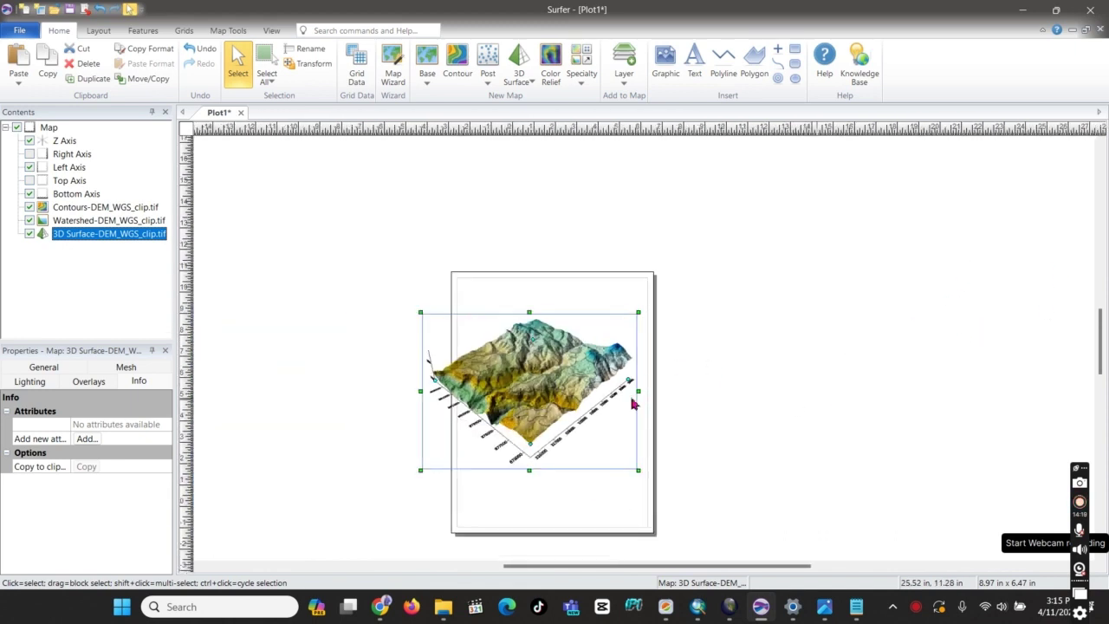
scroll(632, 404, "down", 1)
scroll(731, 459, "up", 1)
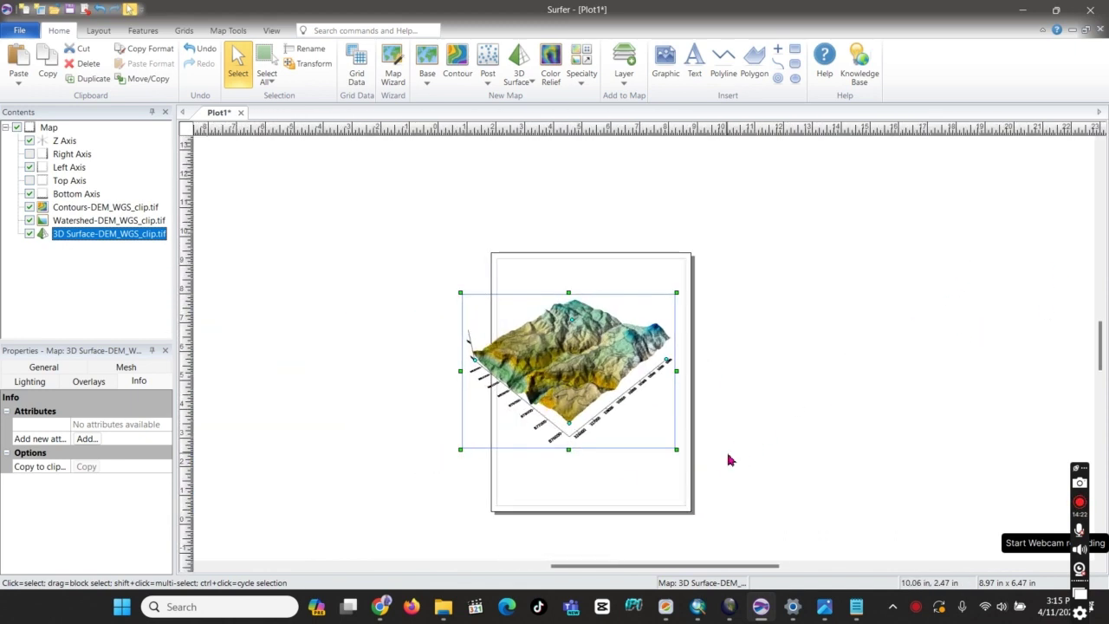
scroll(730, 458, "up", 1)
scroll(707, 437, "up", 1)
scroll(707, 437, "up", 1)
scroll(494, 277, "up", 1)
scroll(373, 290, "up", 1)
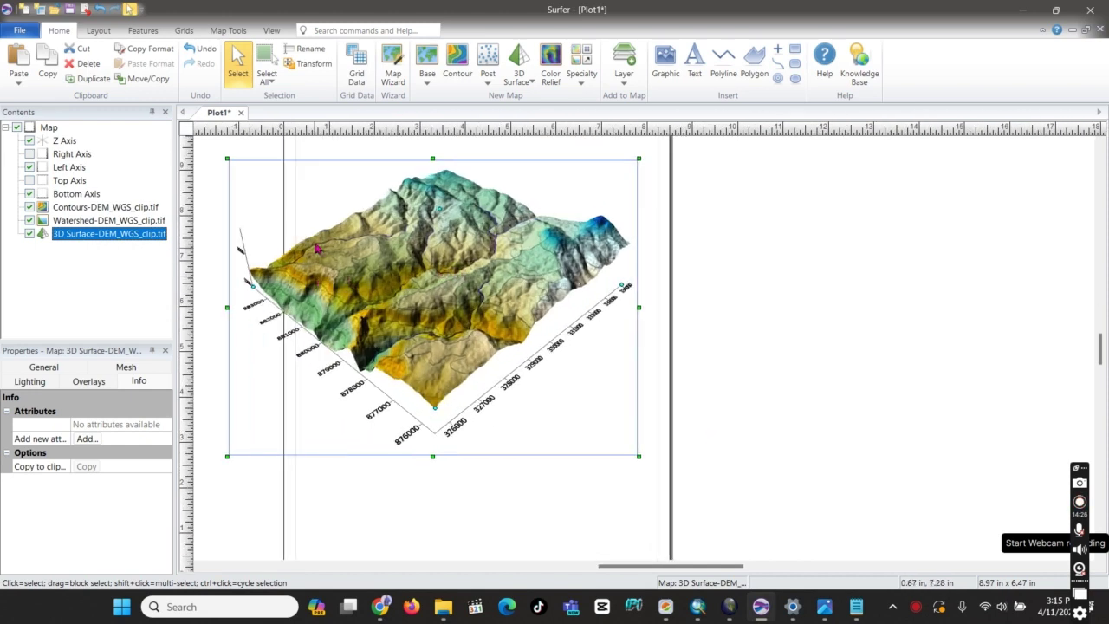
left_click_drag(368, 251, 408, 302)
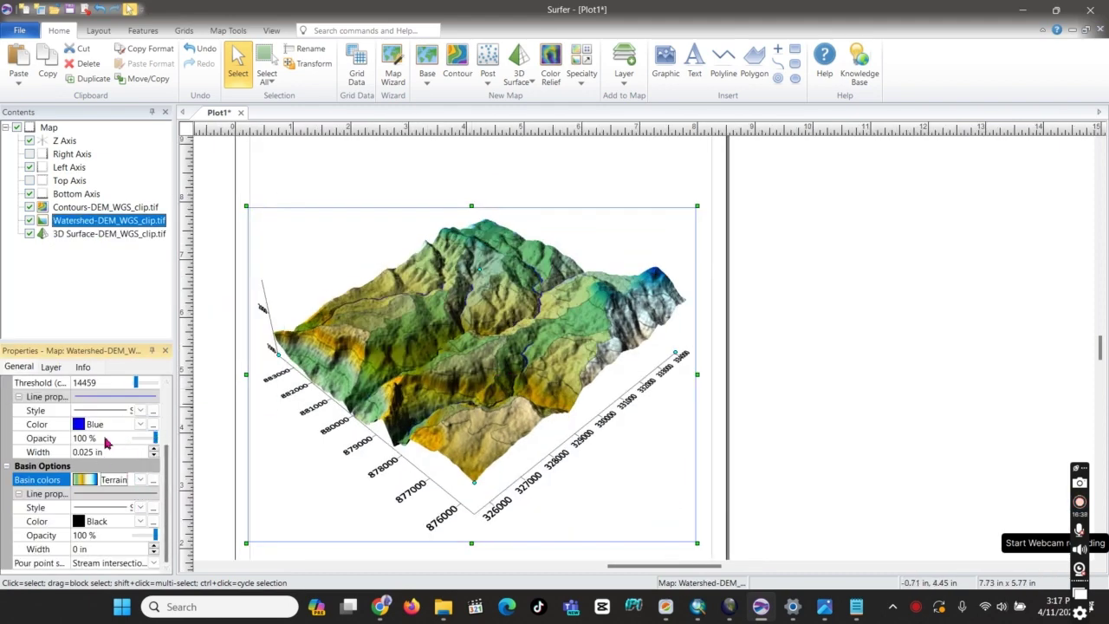
Step: Thicken the watershed stream lines to 0.06 in
left_click(154, 449)
left_click(154, 449)
left_click(154, 448)
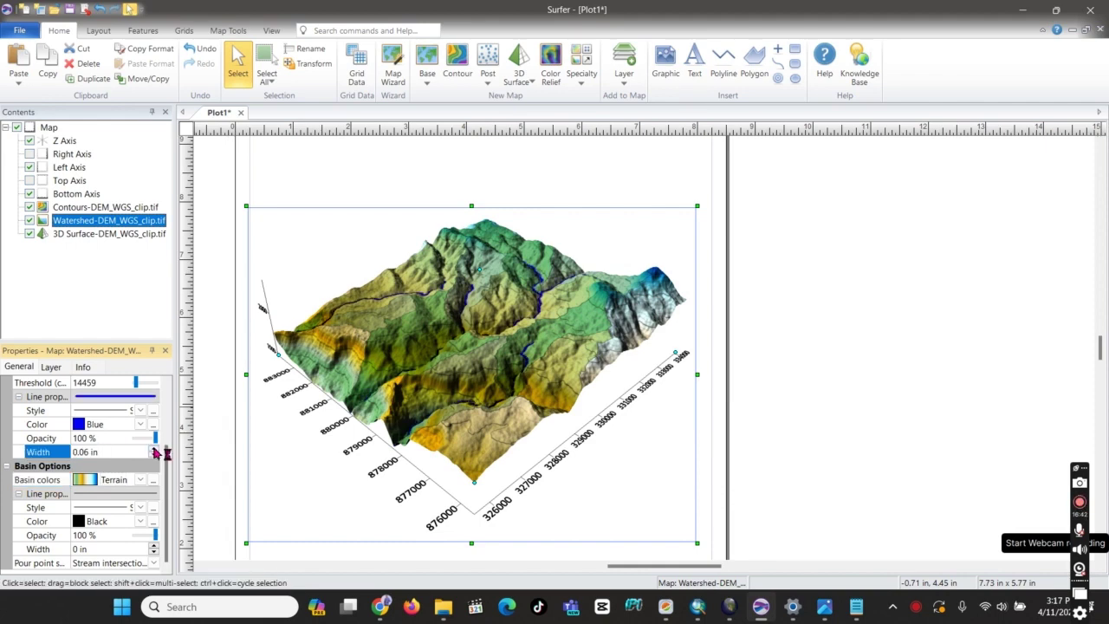
left_click(896, 267)
left_click(416, 269)
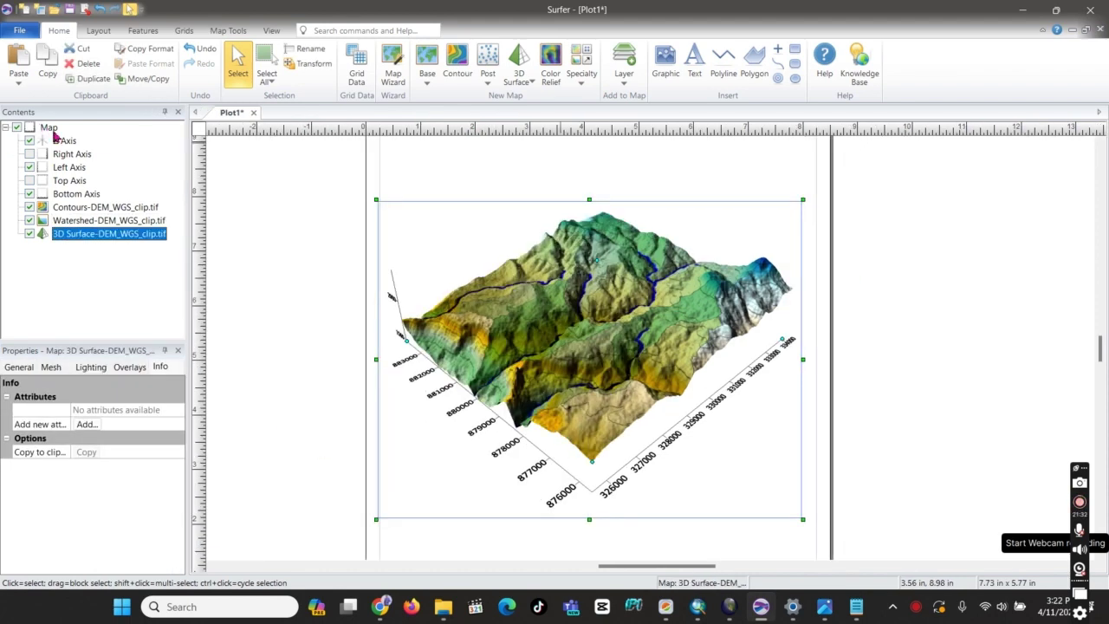
Step: Show a base beneath the 3D surface filled with 20% Black grey
left_click(19, 368)
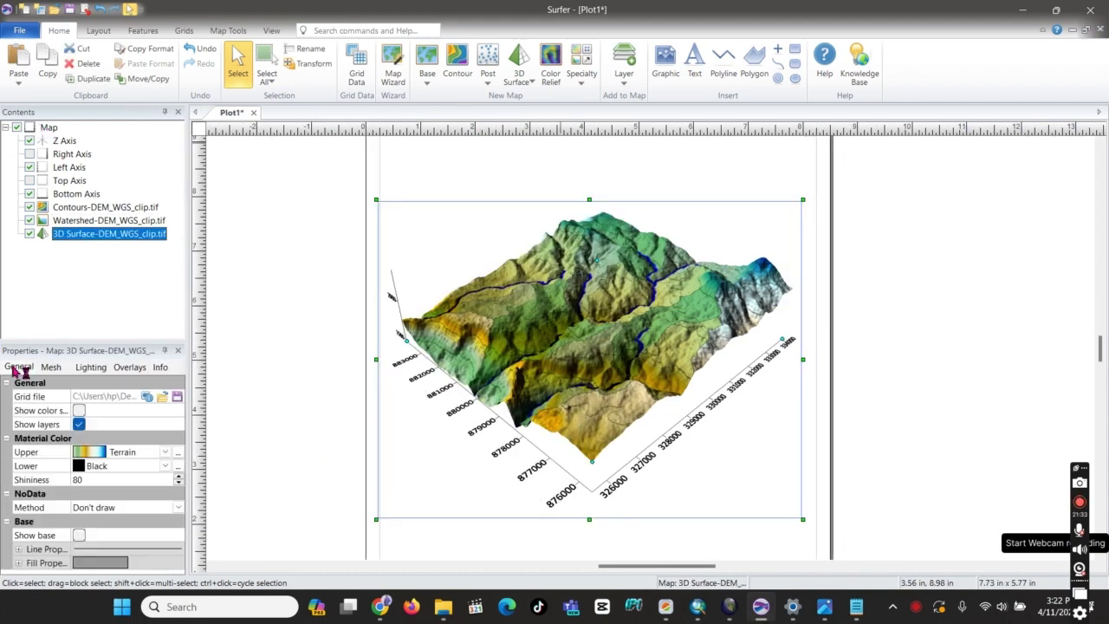
left_click(79, 537)
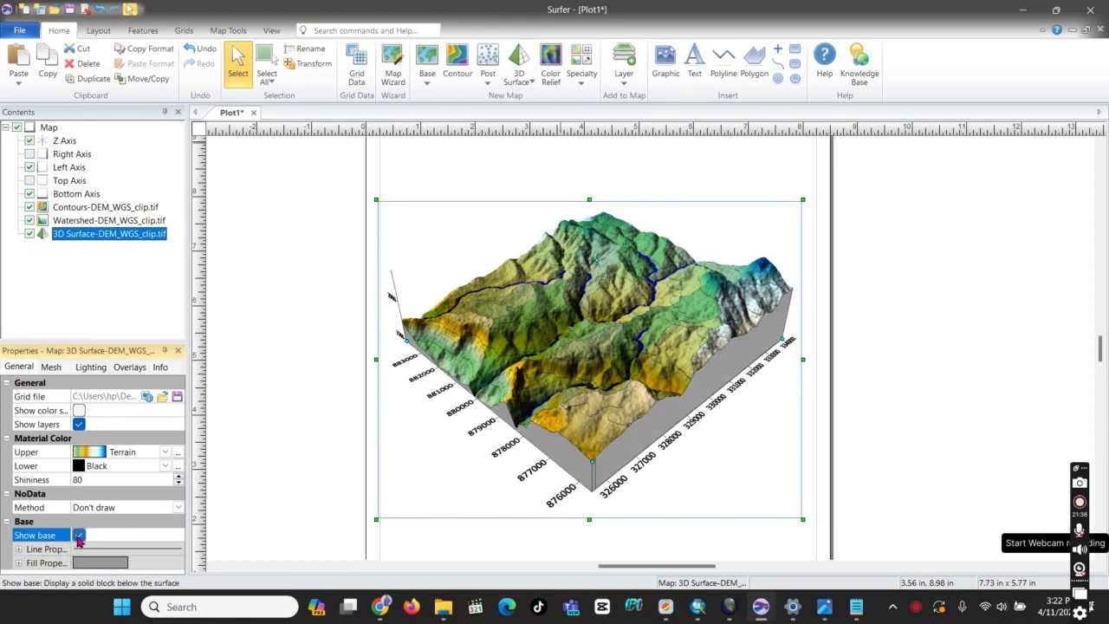
left_click(98, 567)
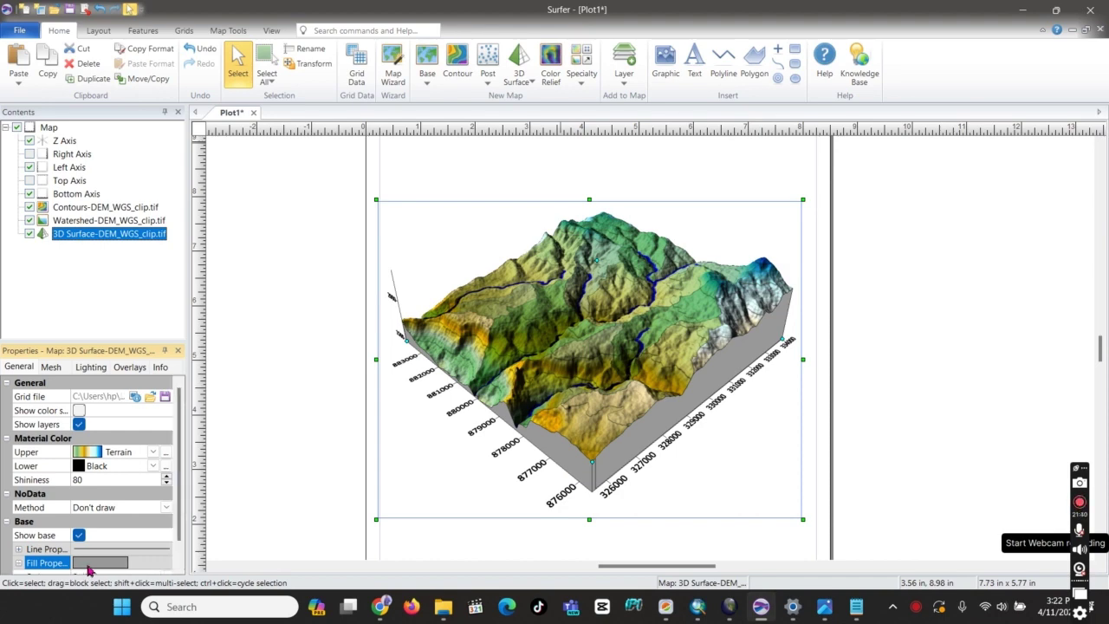
scroll(180, 468, "down", 1)
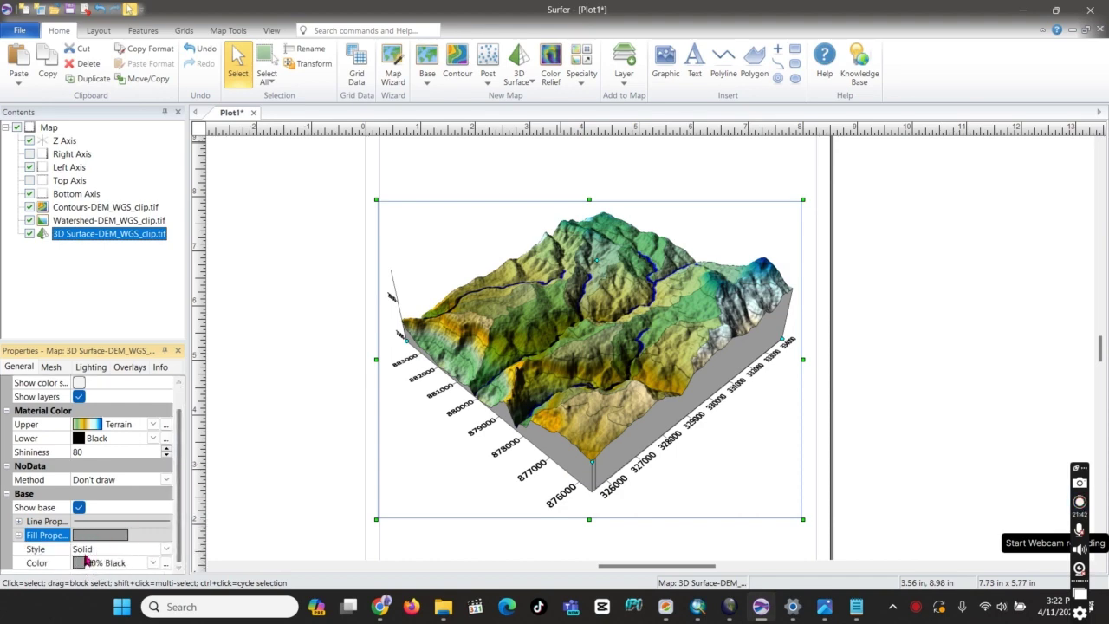
left_click(165, 548)
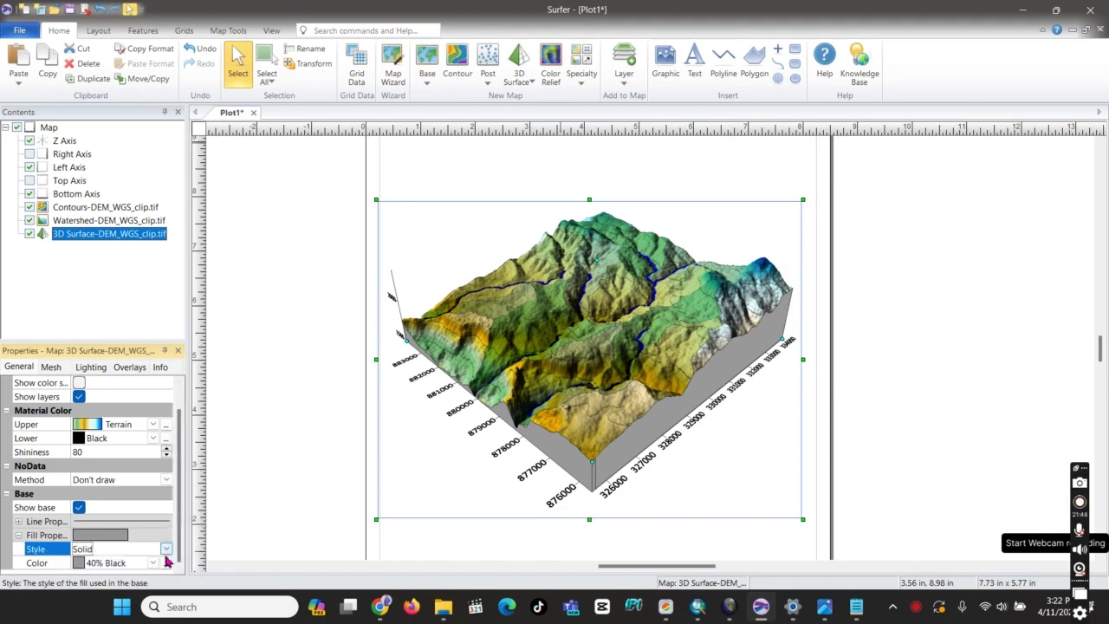
left_click(163, 563)
left_click(153, 562)
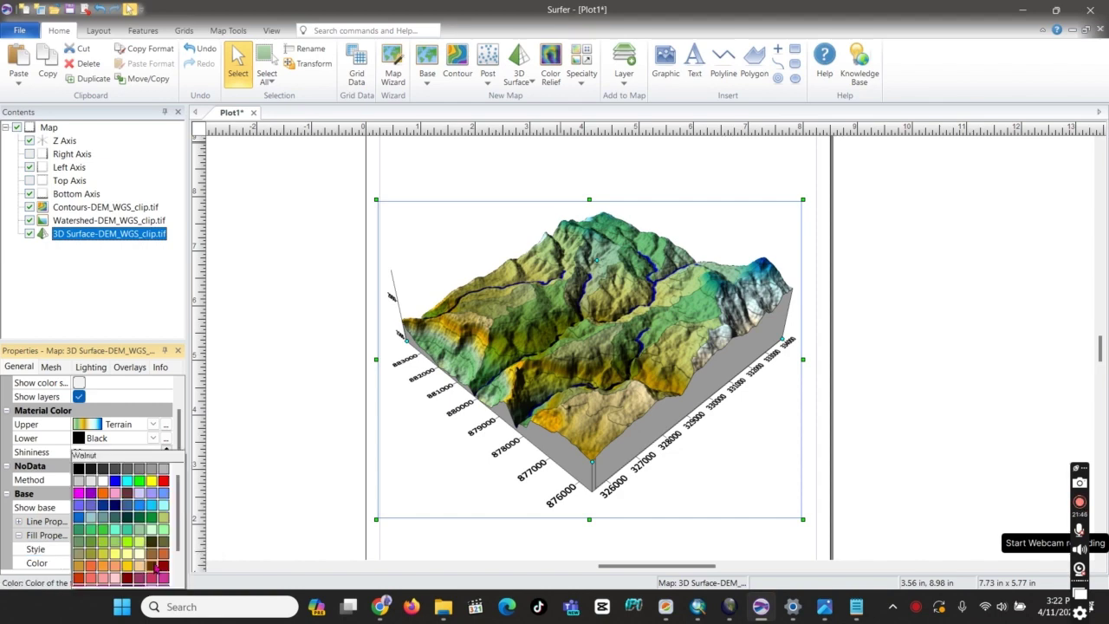
left_click(80, 482)
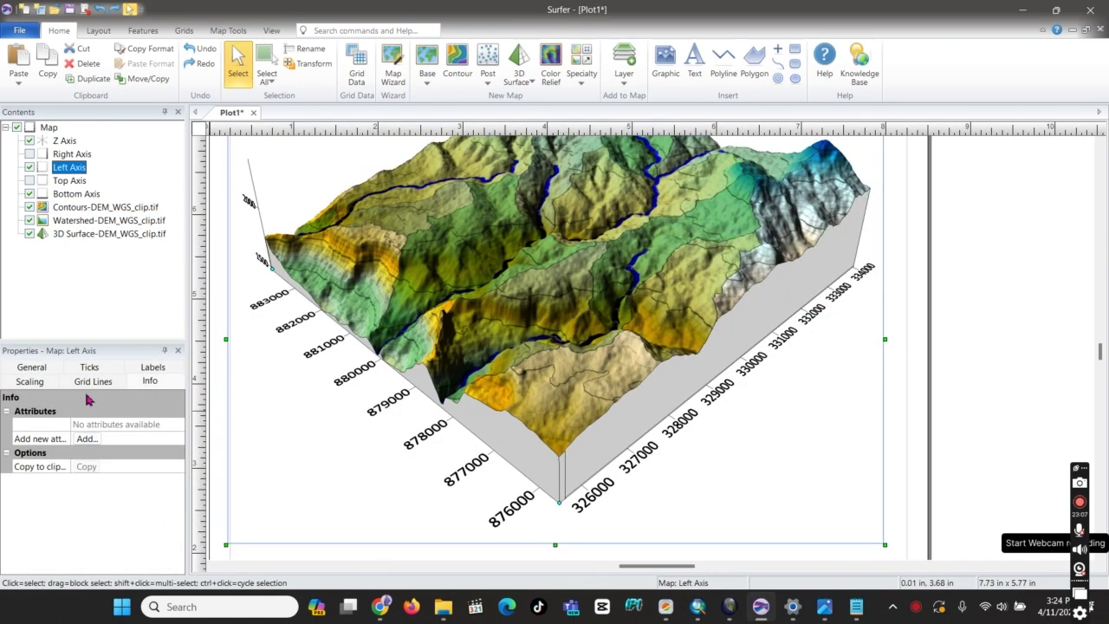
Step: Title the left axis 'Northing'
left_click(39, 369)
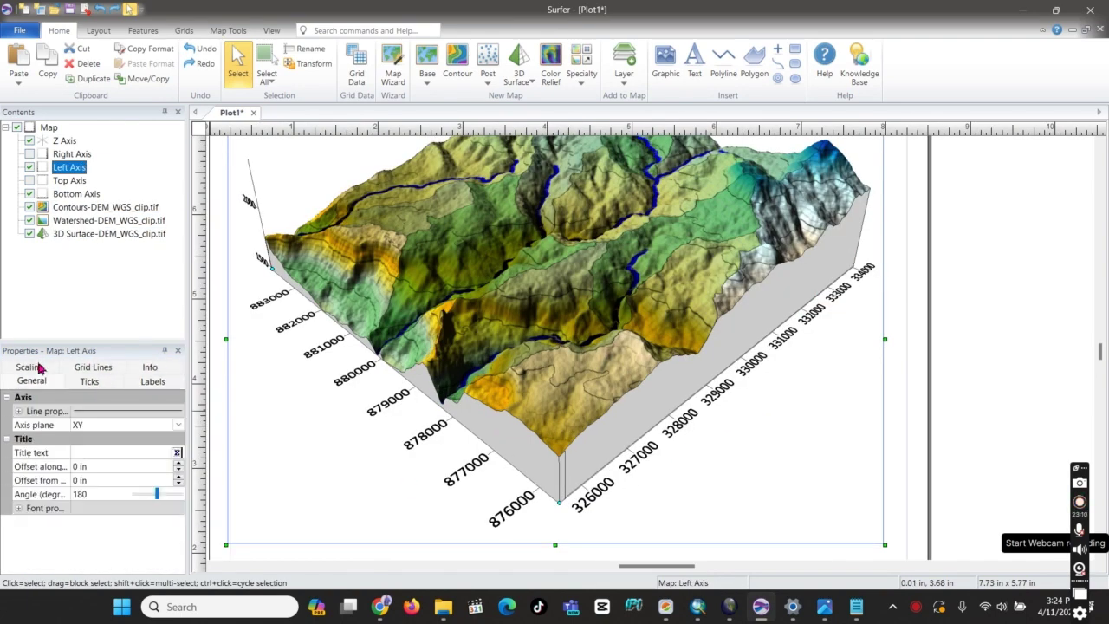
left_click(177, 452)
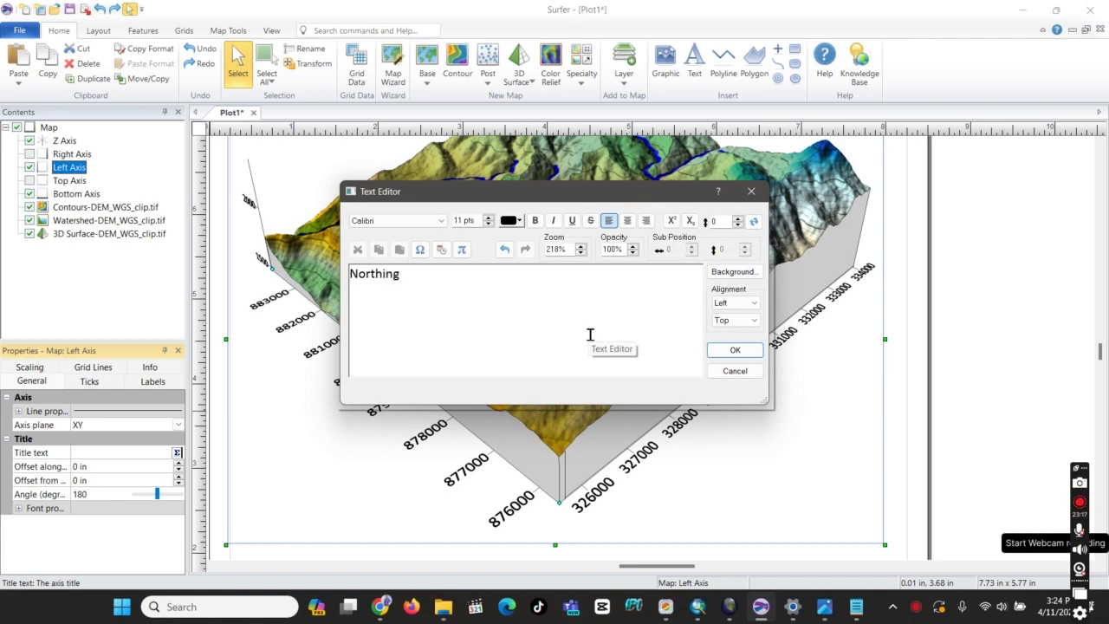
type("Northing")
left_click(733, 350)
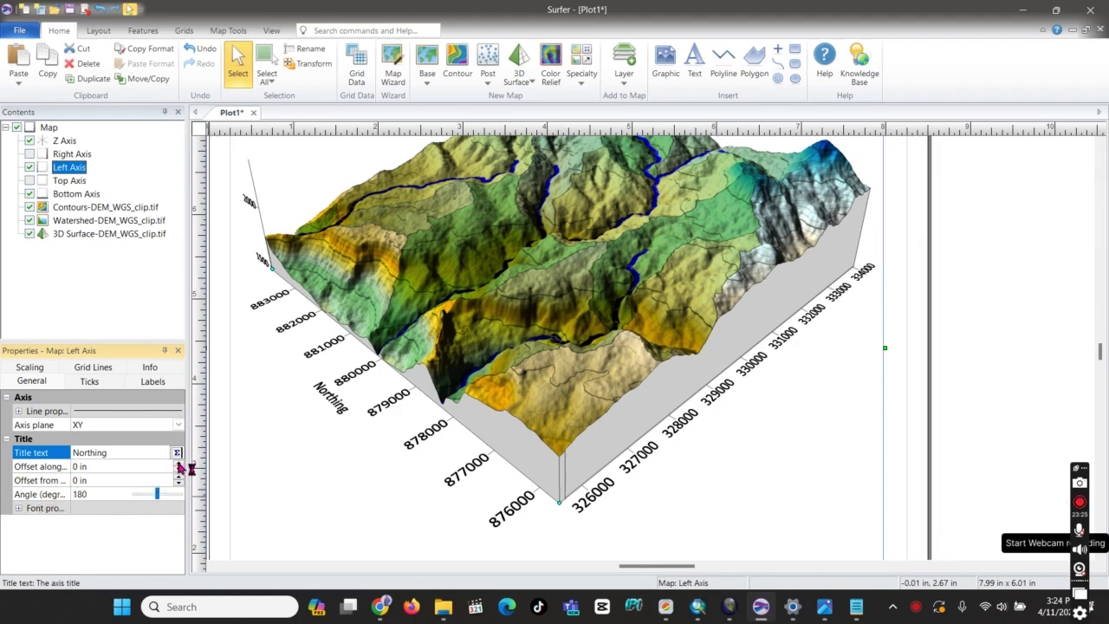
Step: Title the bottom axis 'Easting'
left_click(704, 414)
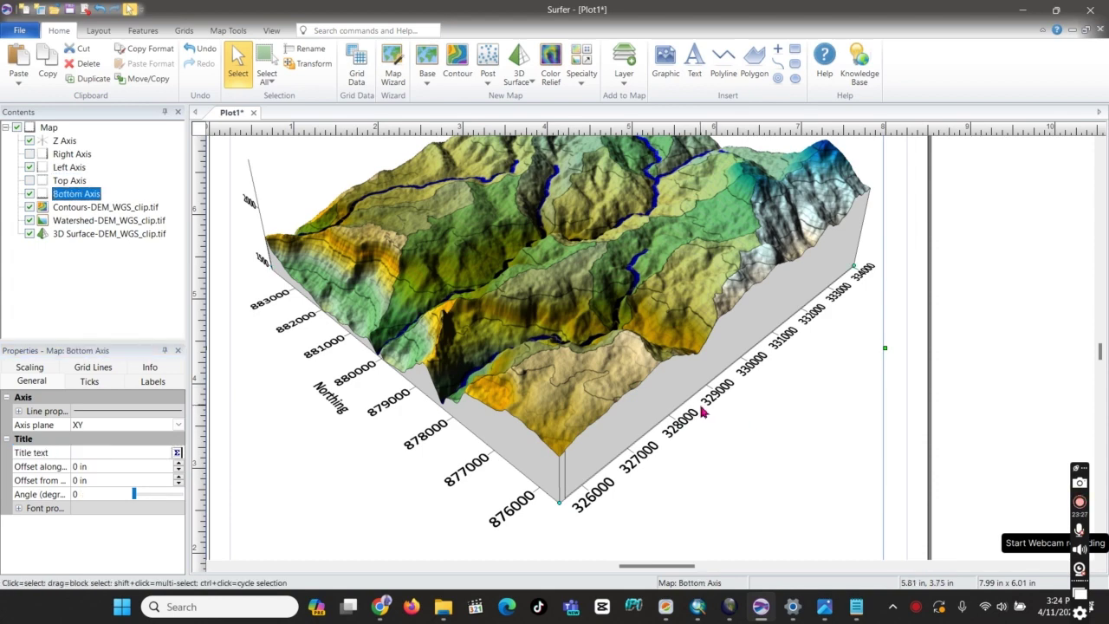
left_click(177, 453)
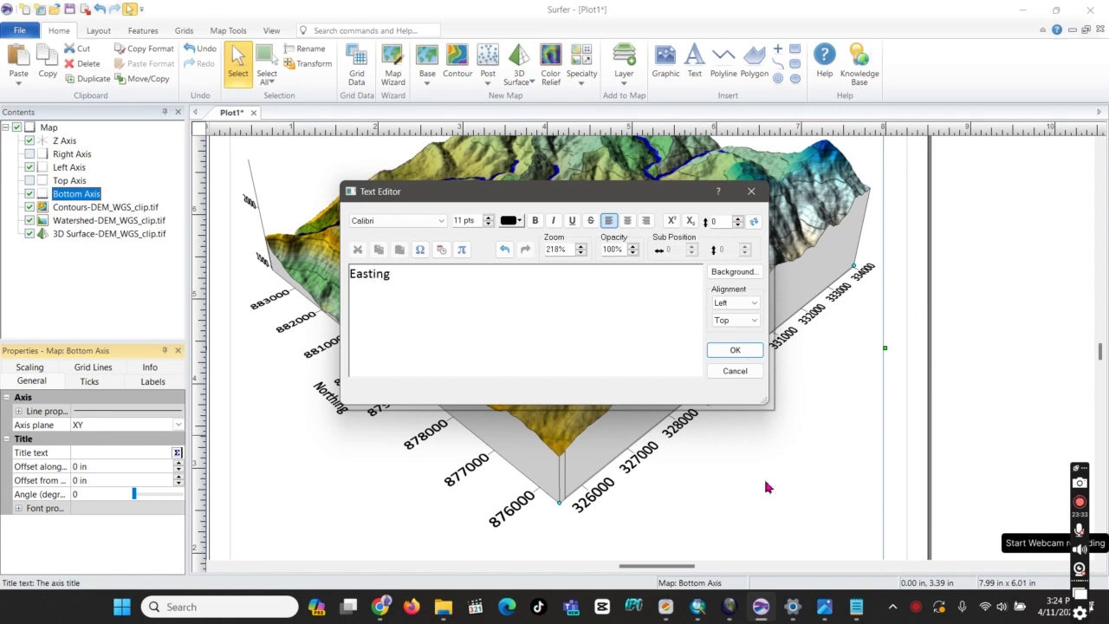
left_click(735, 349)
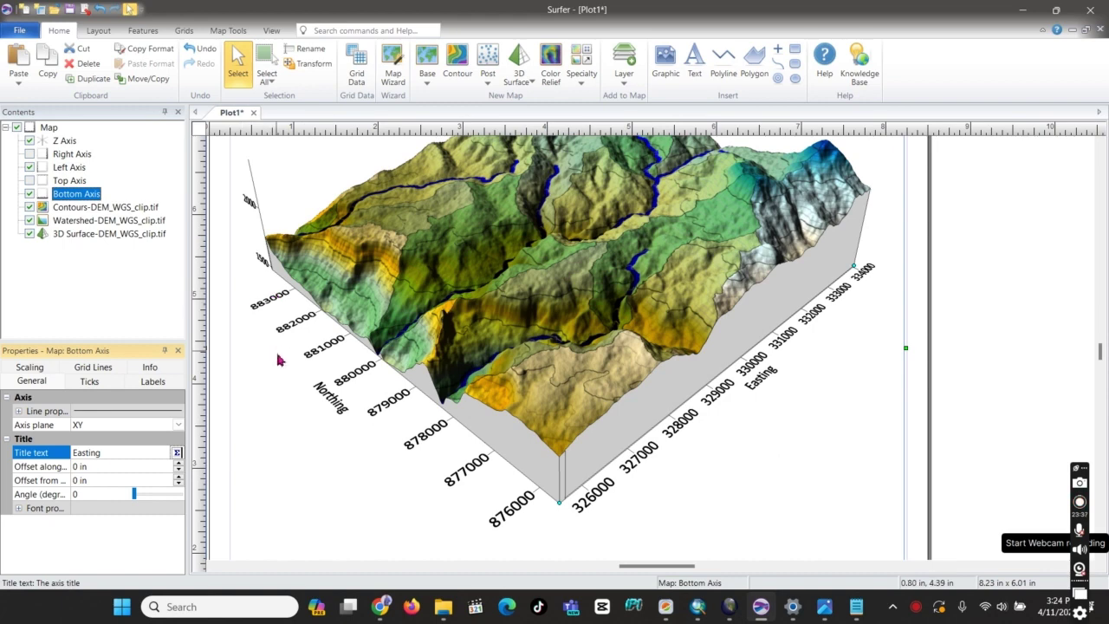
left_click(246, 216)
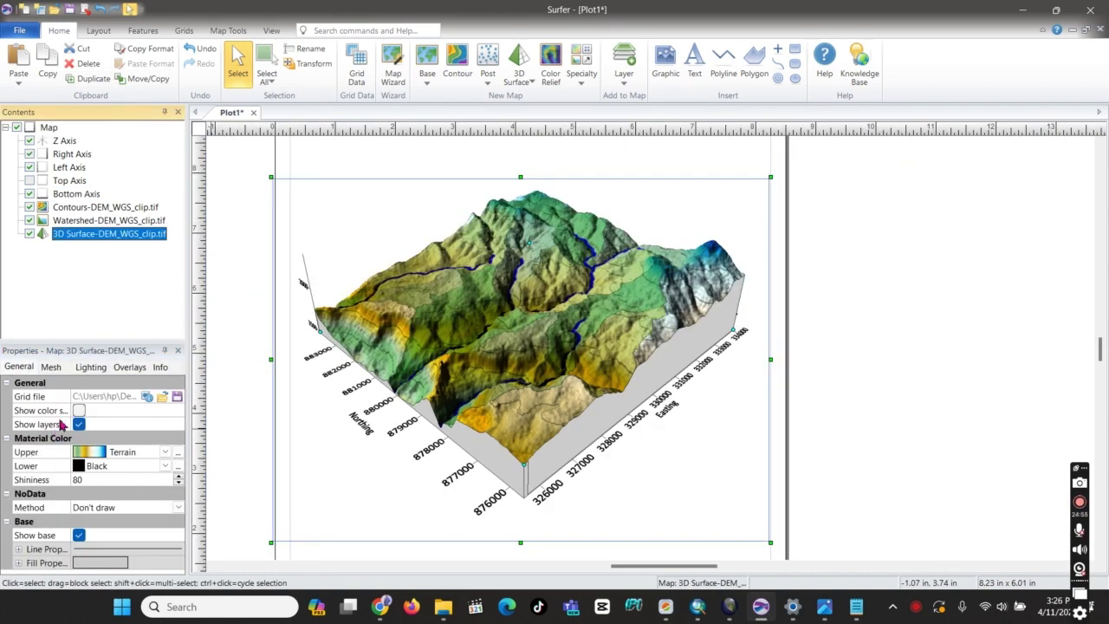
Step: Turn on the 1500–2300 elevation colour scale, select it, and try reordering it among the map items
left_click(79, 410)
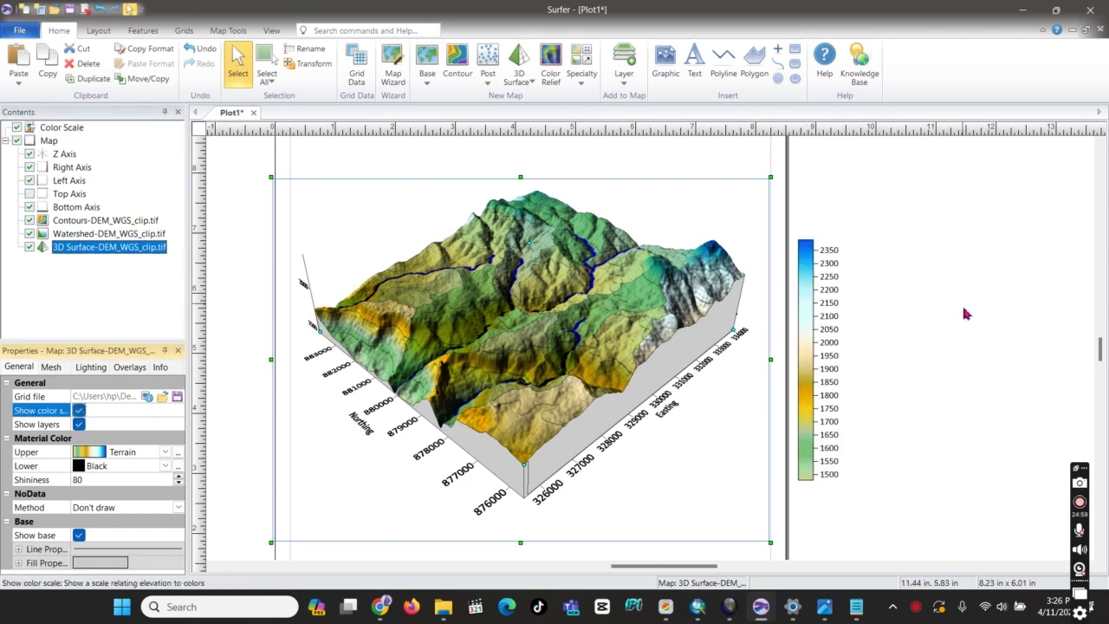
left_click(813, 301)
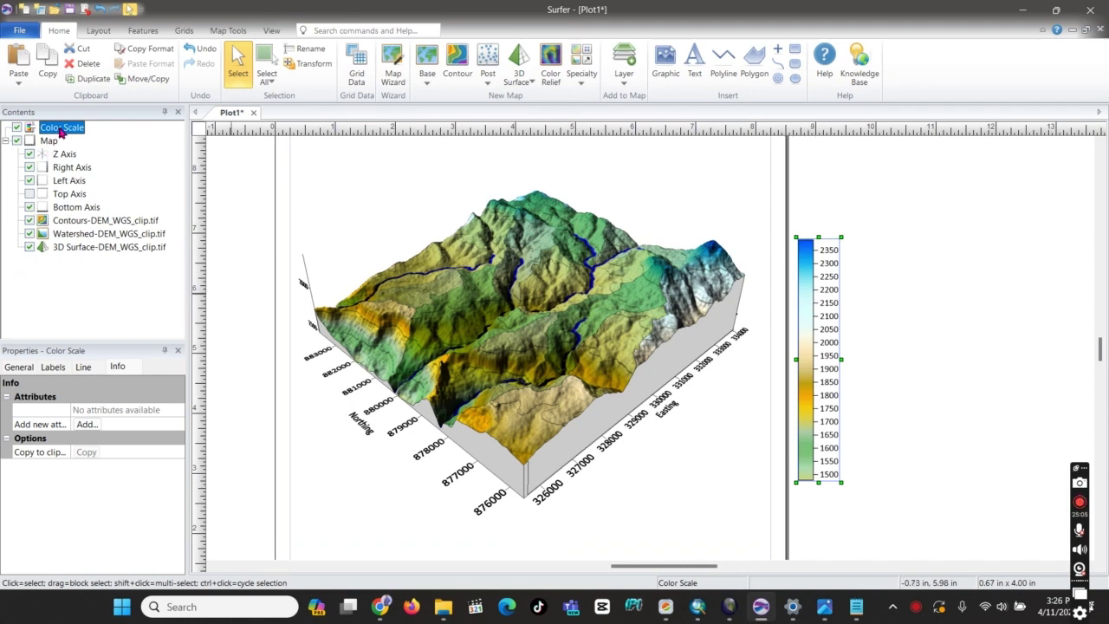
left_click_drag(62, 133, 53, 180)
left_click_drag(73, 218, 58, 132)
Step: Nest the colour scale under the 3D Surface layer and set the page to Landscape Letter, 11 × 8.5 in
left_click_drag(64, 252, 65, 250)
left_click(327, 222)
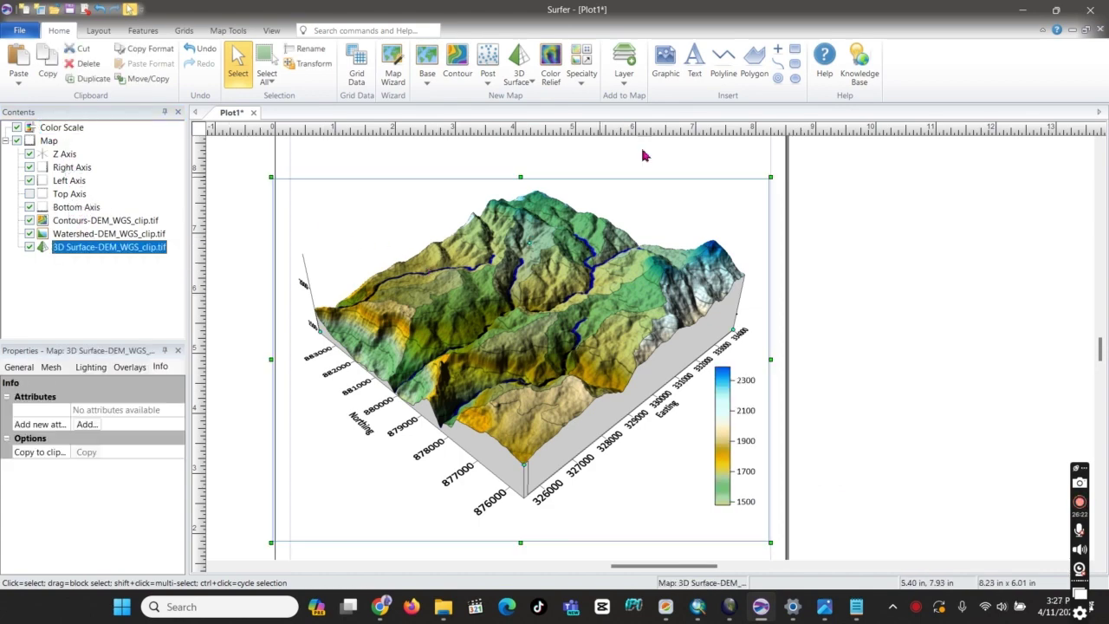
left_click(15, 30)
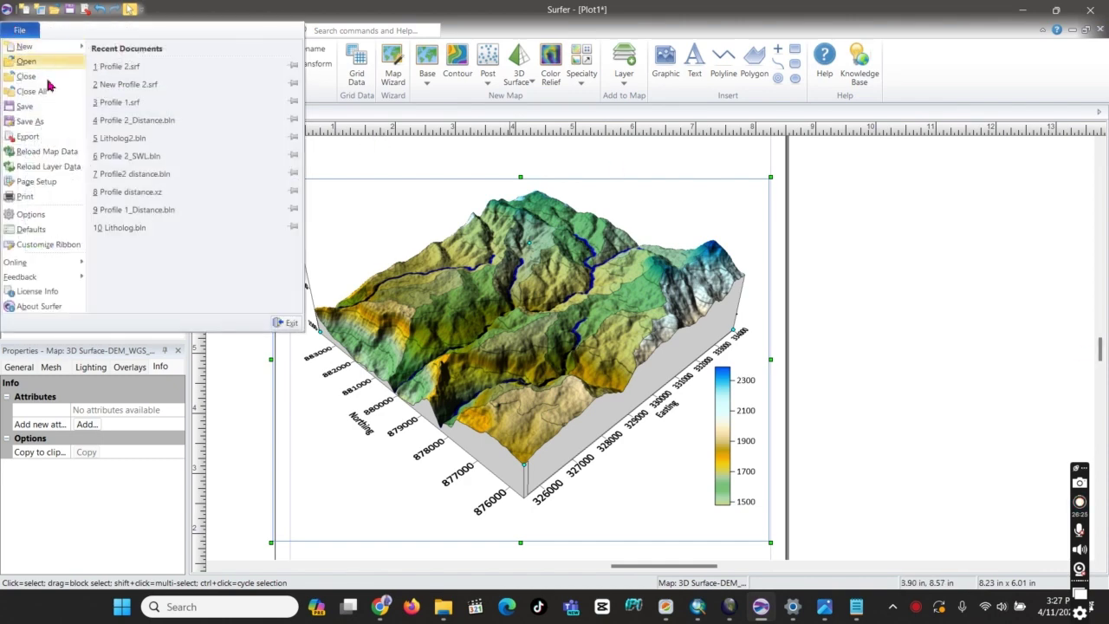
left_click(49, 184)
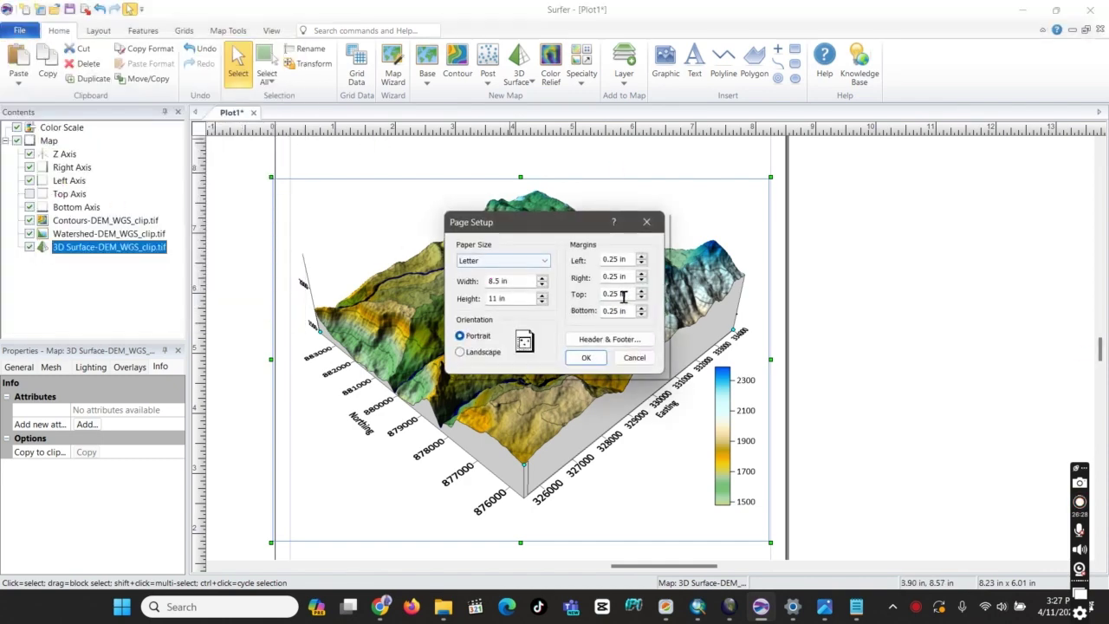
left_click(460, 351)
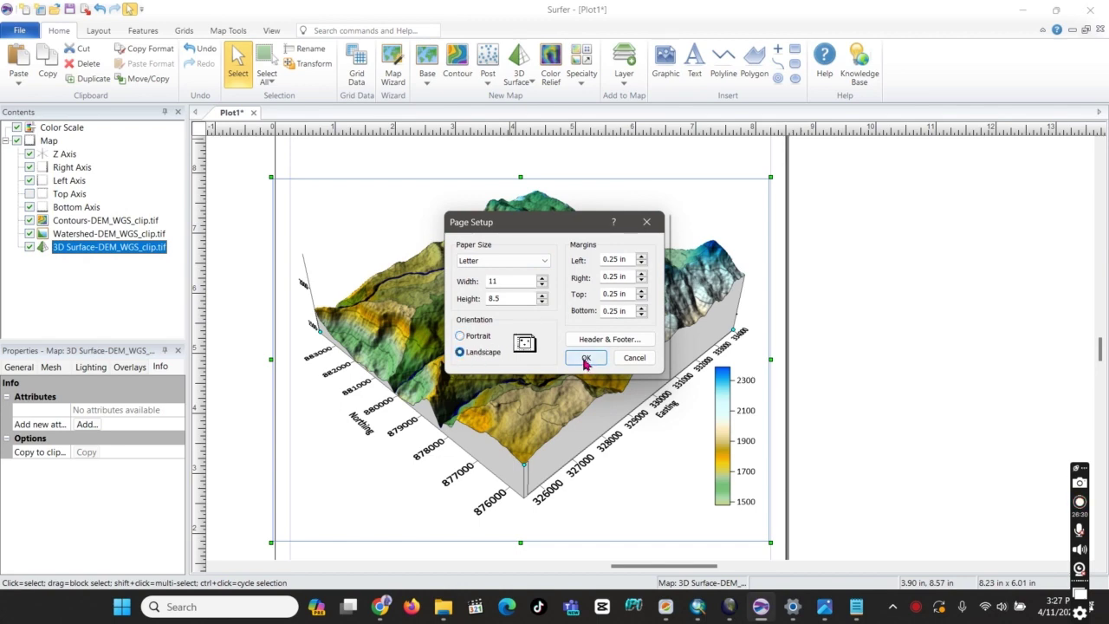
left_click(586, 358)
left_click(788, 394)
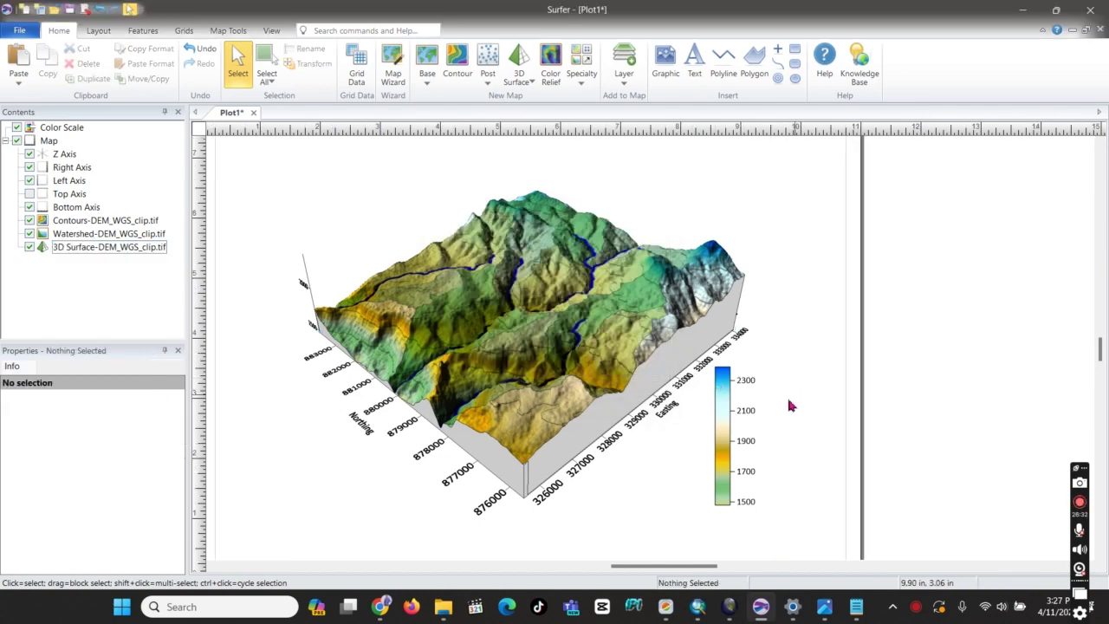
left_click(738, 430)
Step: Move the colour scale up beside the terrain and lower the watershed layer's opacity
left_click_drag(743, 436, 787, 309)
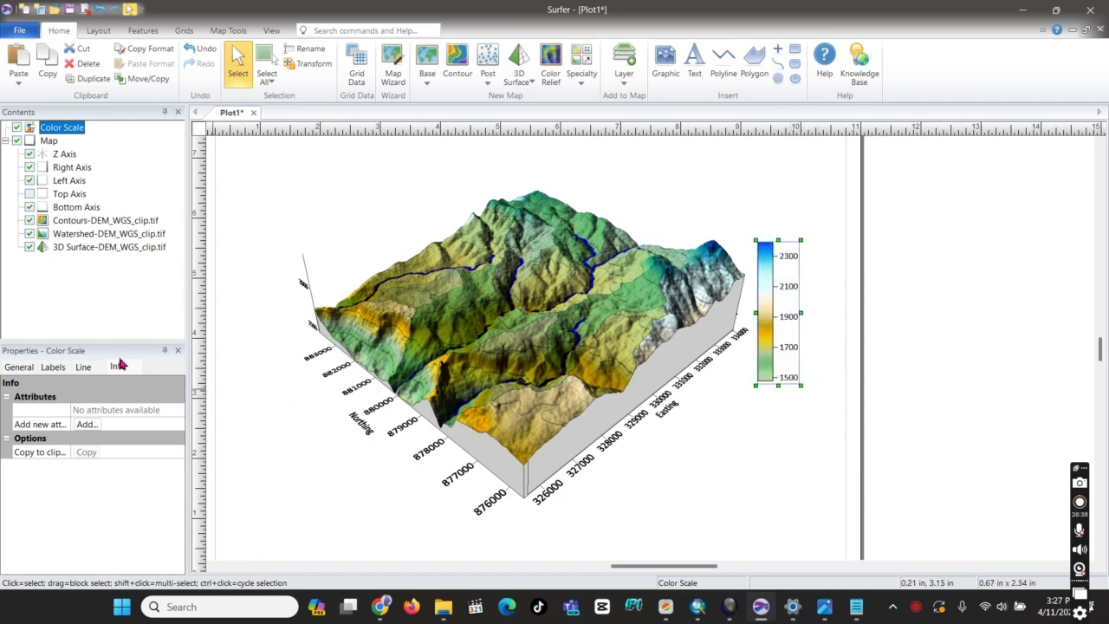
left_click(83, 368)
left_click(87, 236)
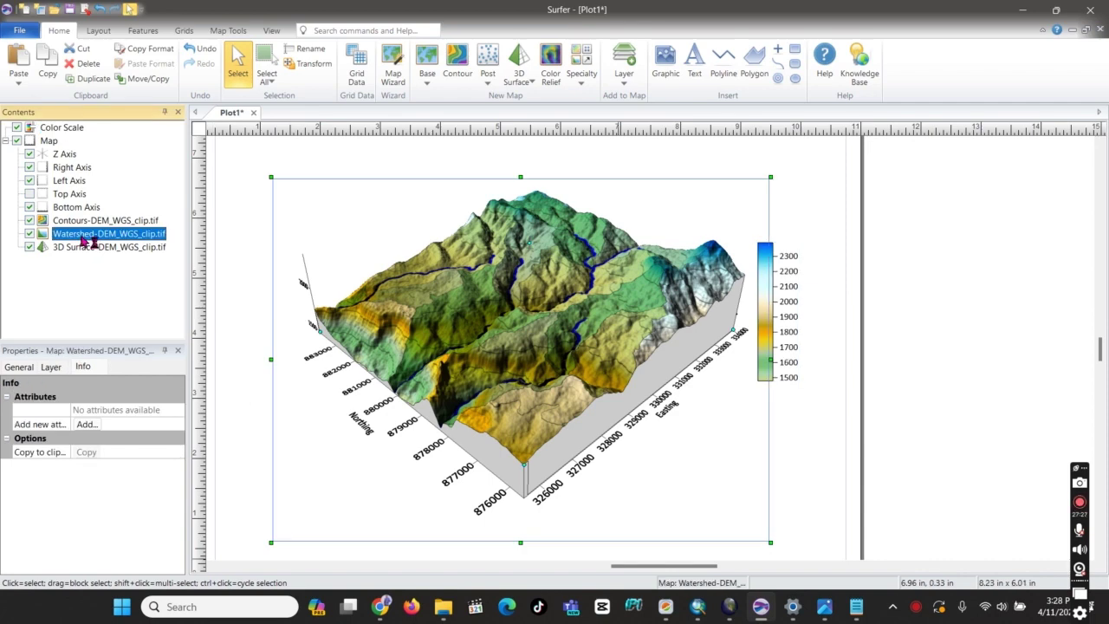
left_click(50, 367)
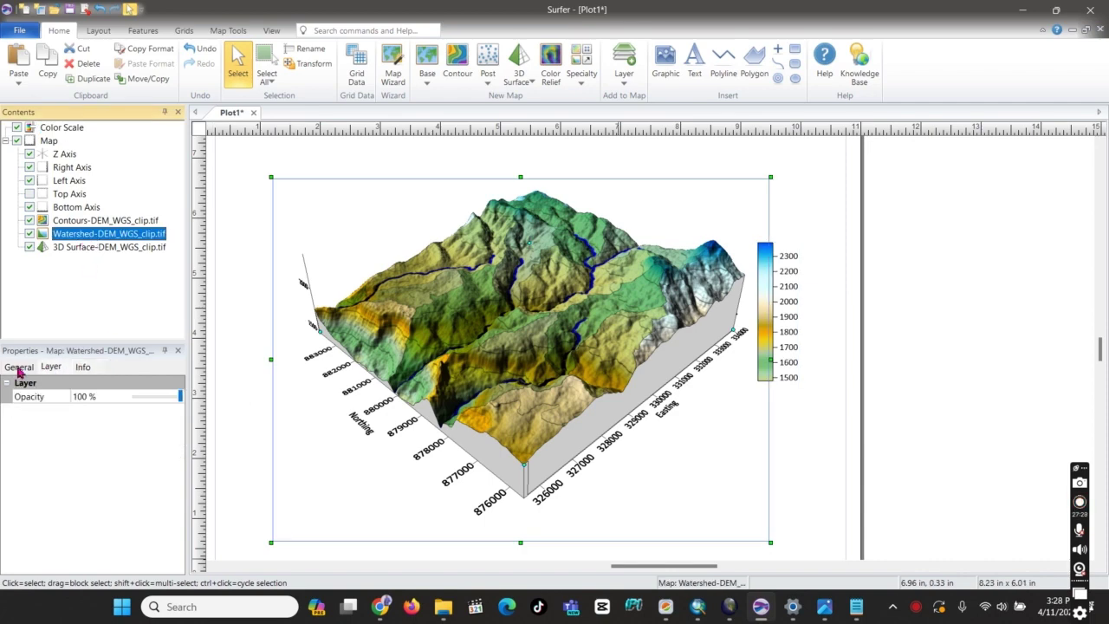
left_click_drag(183, 400, 240, 406)
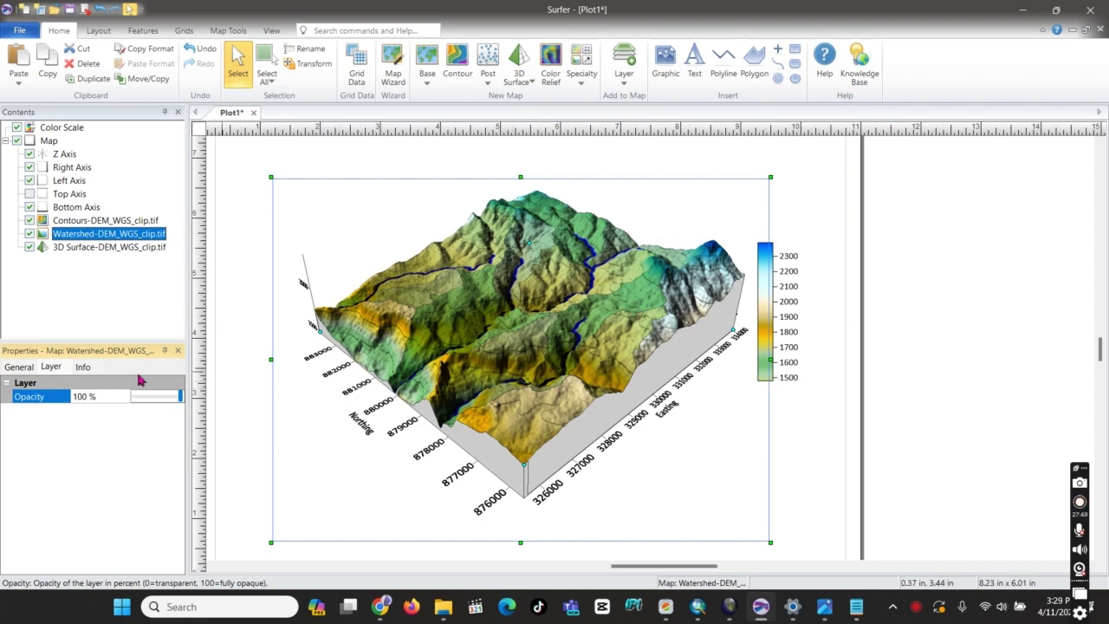
Step: Nudge the colour scale slightly right and down, then start editing its title text
left_click(139, 249)
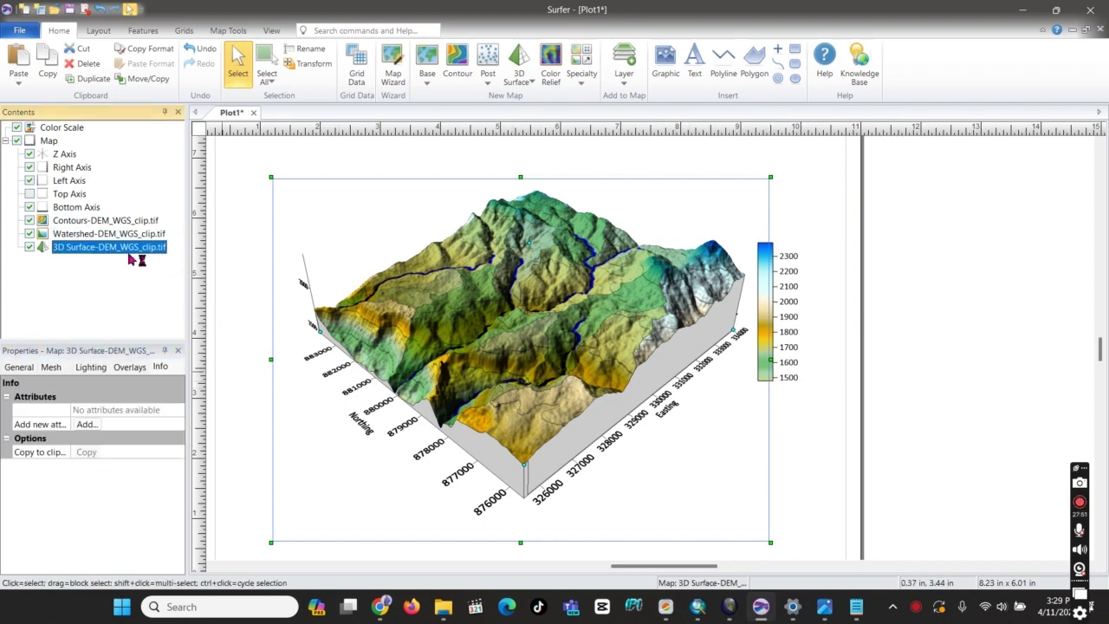
left_click(924, 345)
left_click(768, 301)
left_click_drag(769, 302, 785, 319)
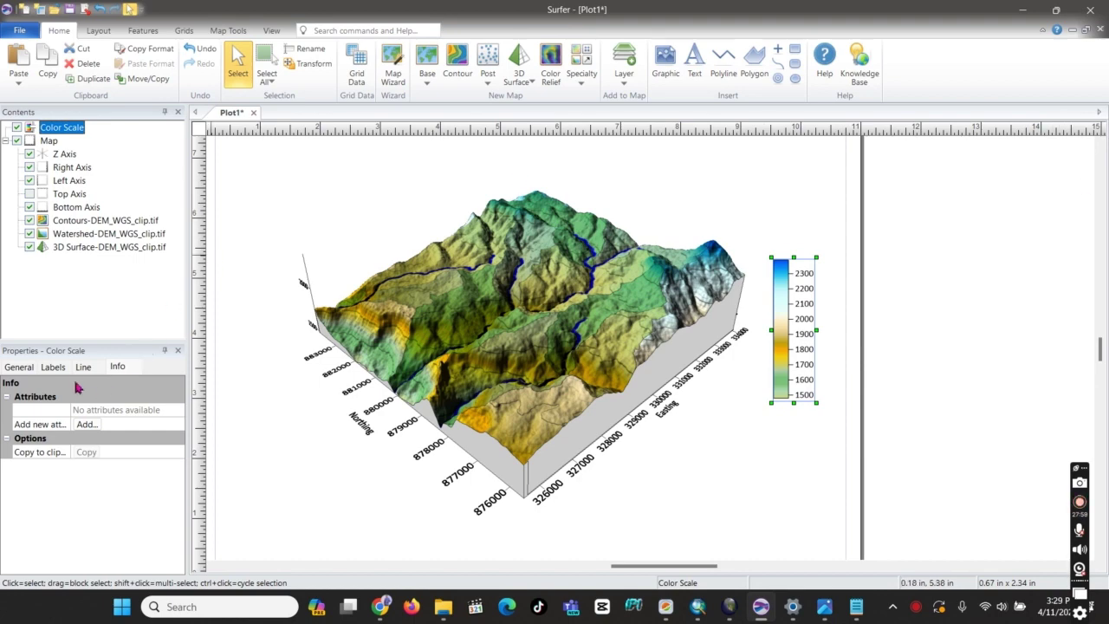
left_click(24, 367)
left_click(177, 452)
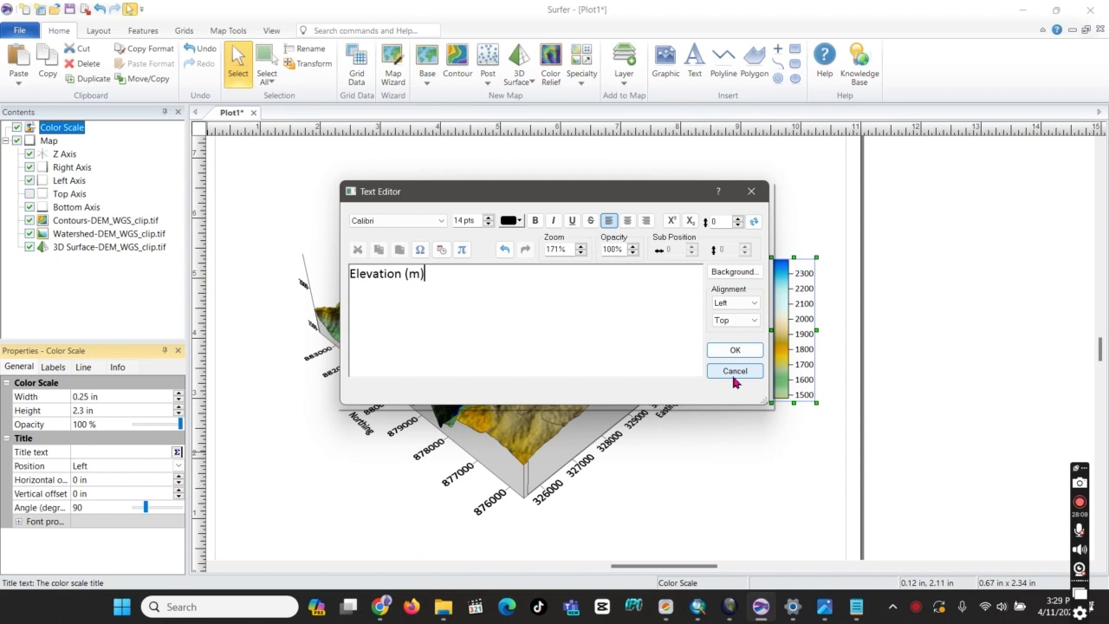
Step: Confirm 'Elevation (m)' as the vertical colour scale title and deselect the scale
left_click(735, 349)
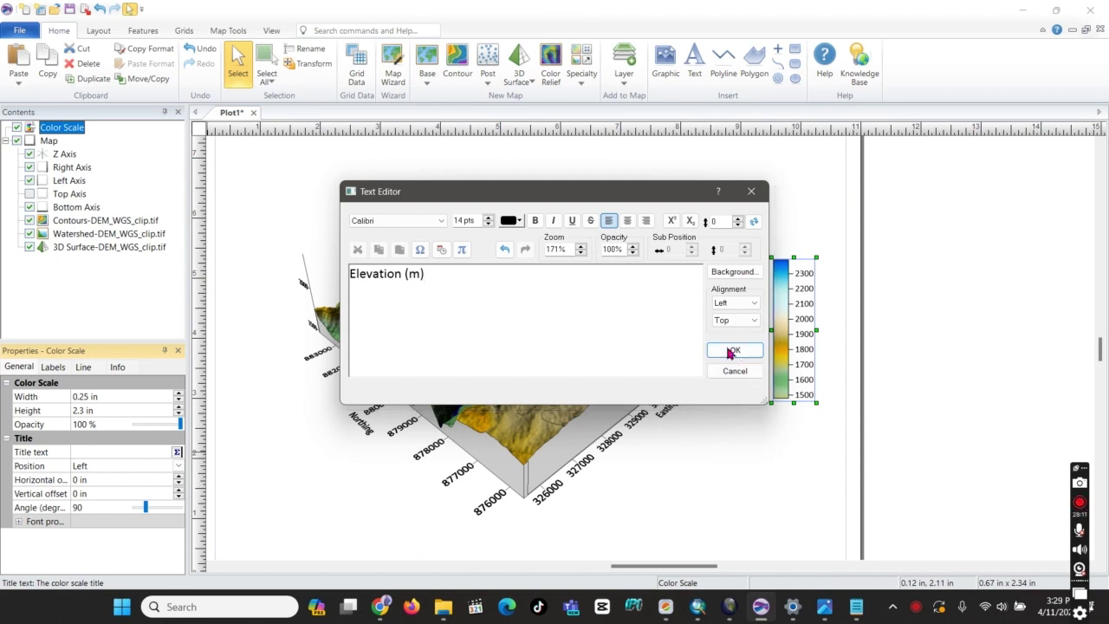
left_click(901, 342)
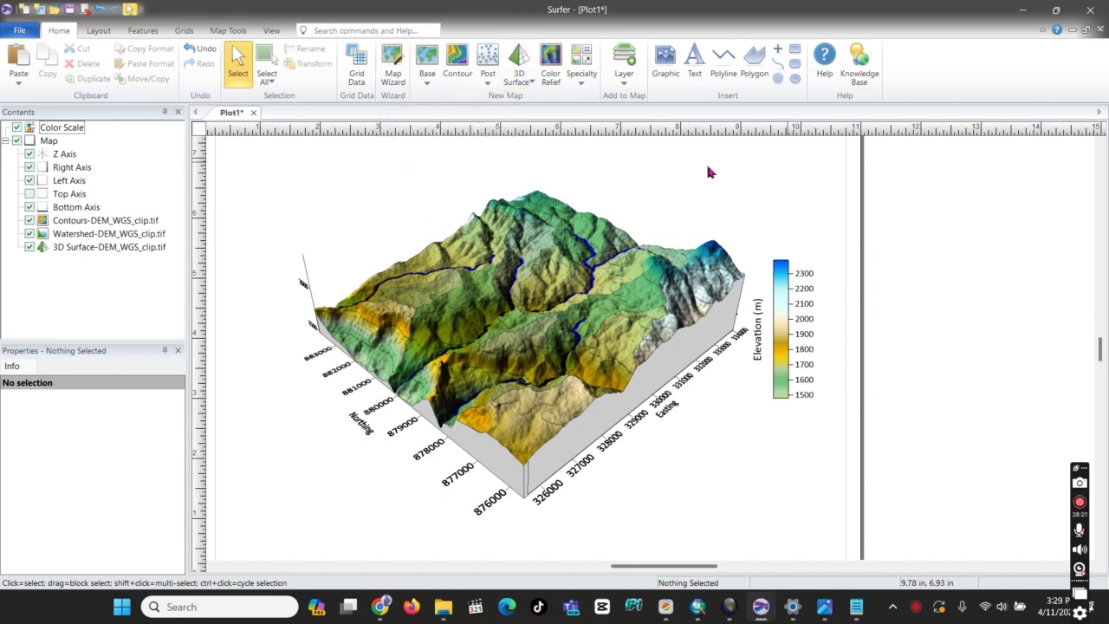
Step: Place the bold title '3D View of the Study area' above the map and centre it
left_click(695, 63)
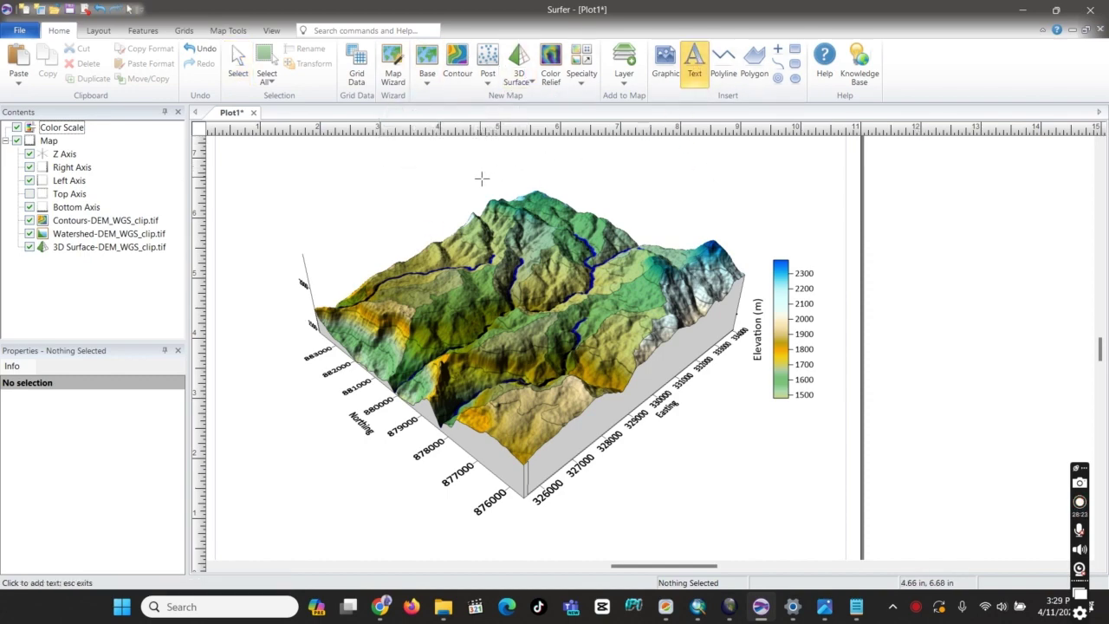
left_click(592, 179)
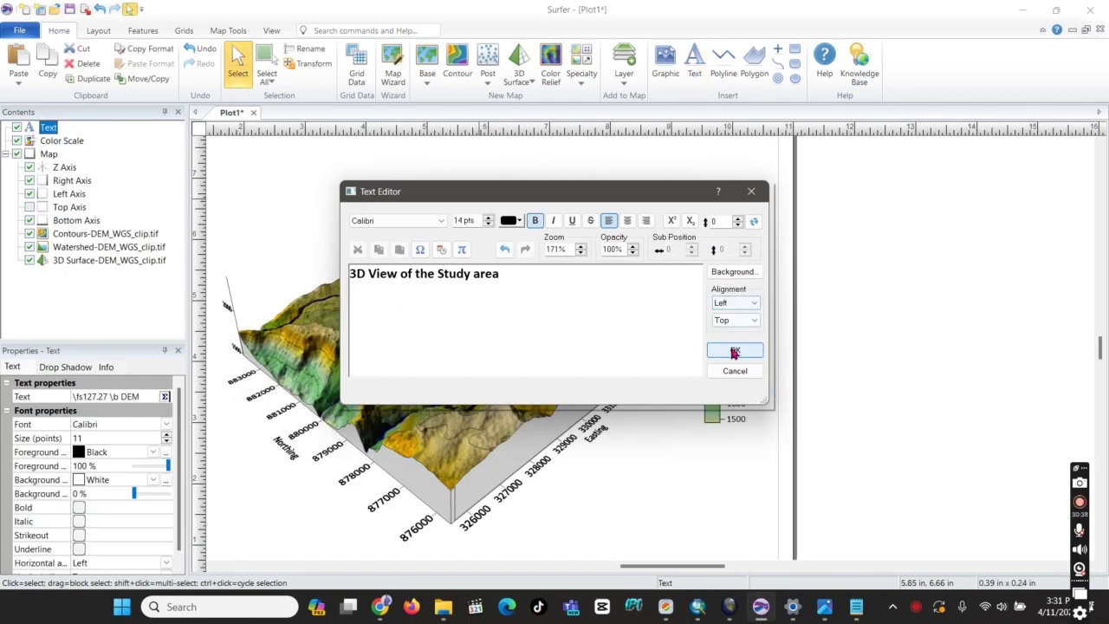
left_click(735, 350)
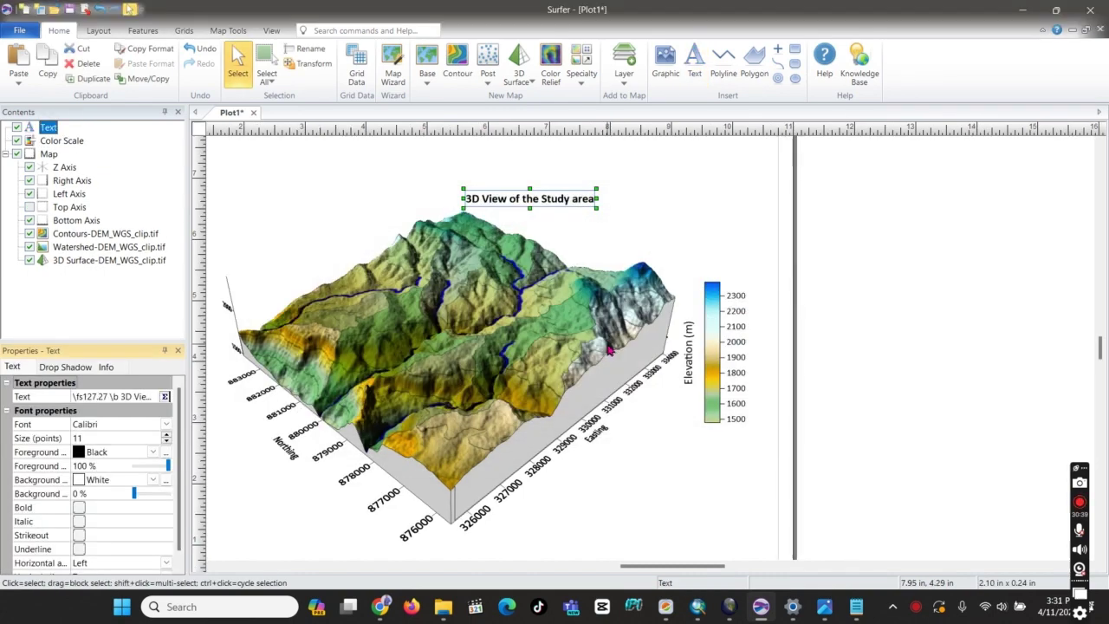
left_click_drag(505, 198, 436, 199)
left_click(664, 203)
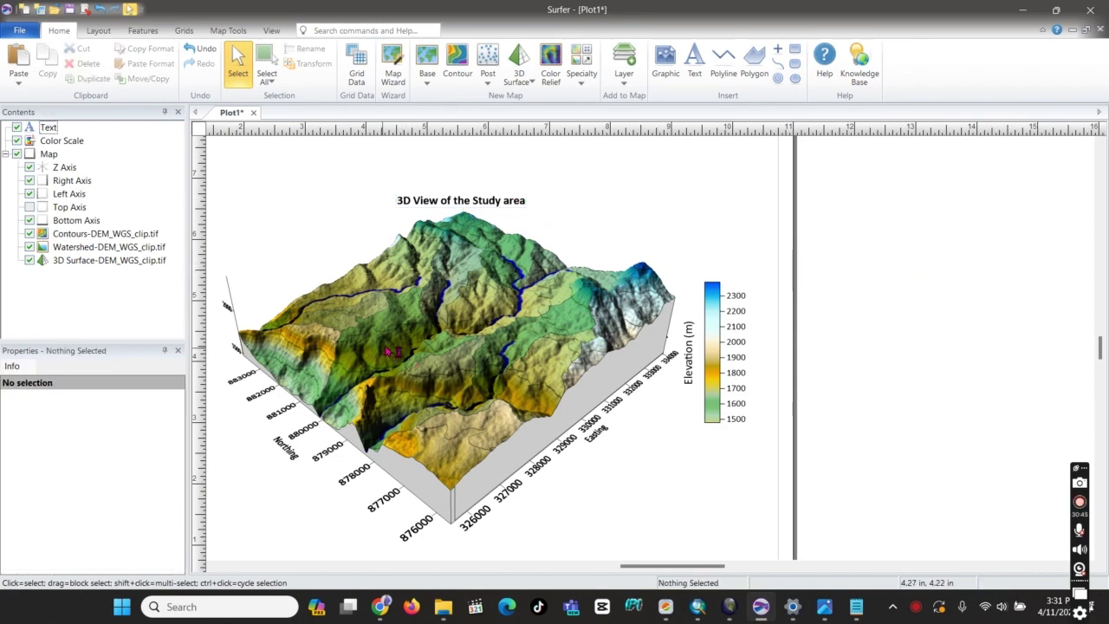
left_click(386, 301)
Step: Add a scale bar to the map and move it just under the 3D terrain
right_click(49, 153)
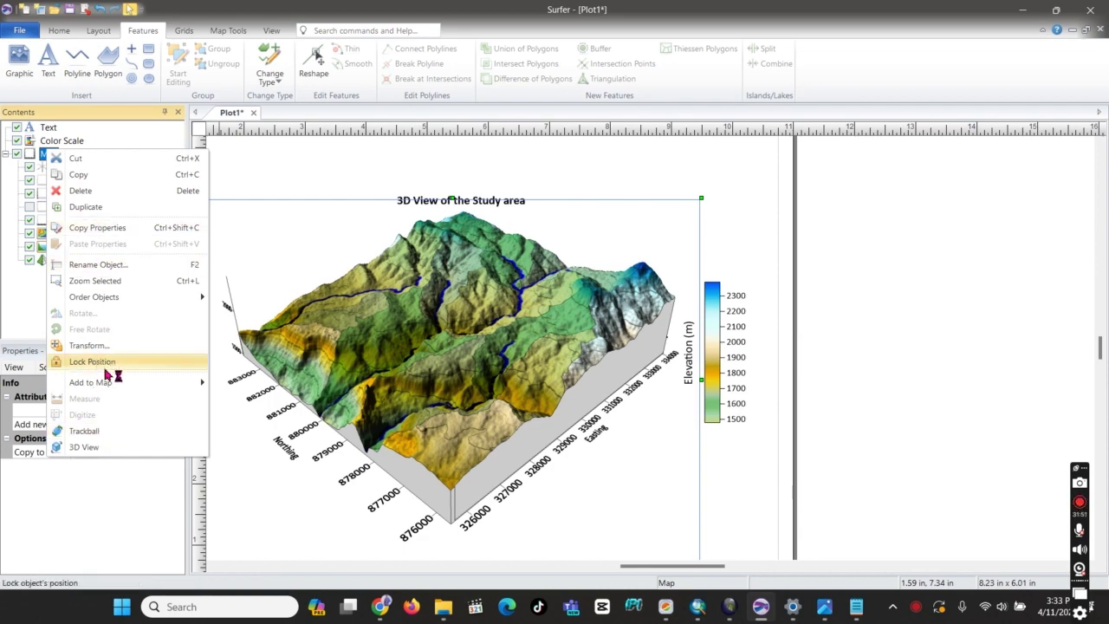
mouse_move(108, 382)
left_click(263, 364)
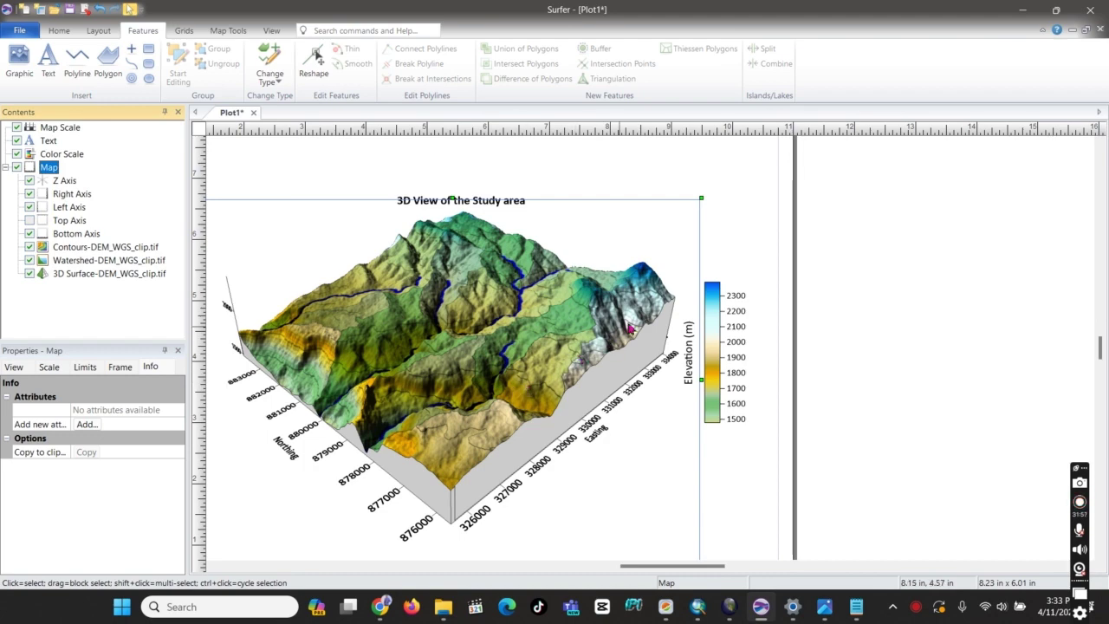
scroll(903, 262, "down", 1)
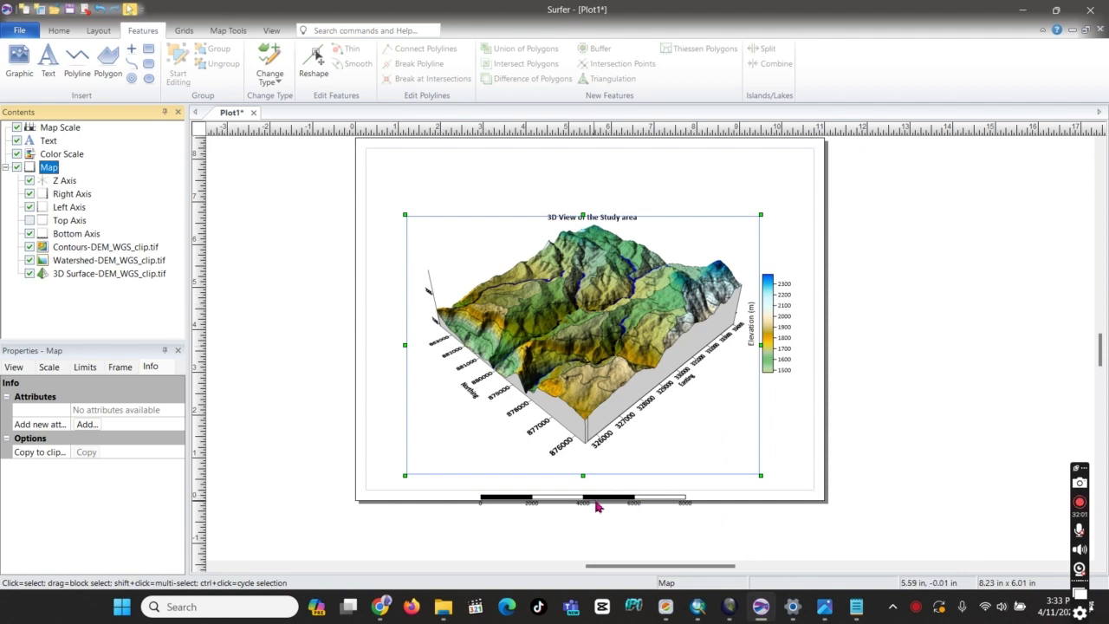
left_click(598, 505)
left_click_drag(604, 503, 604, 468)
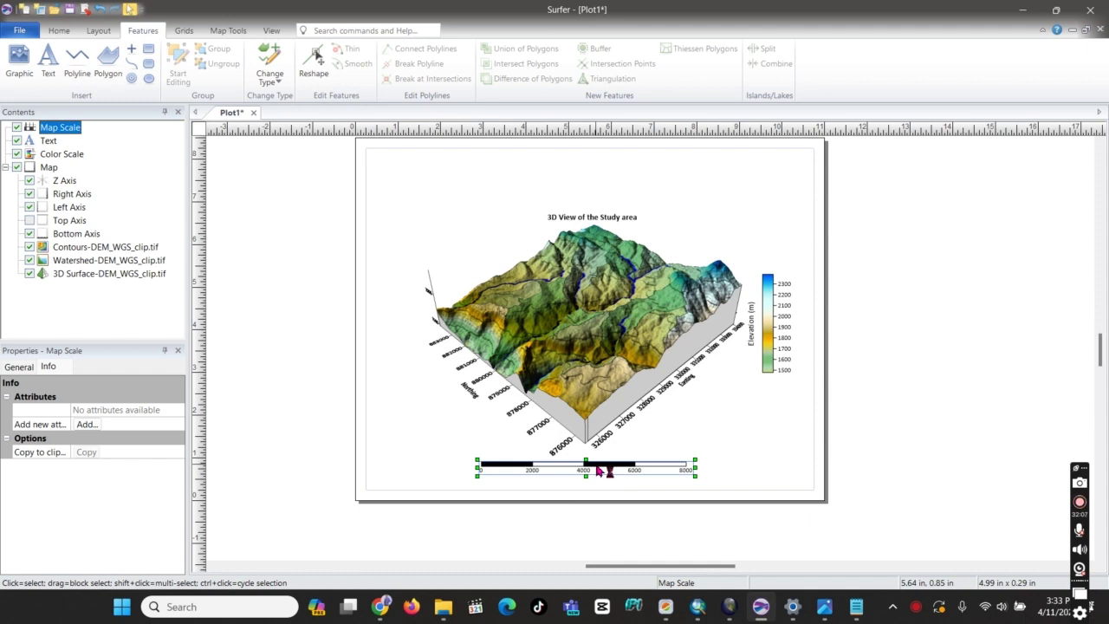
Step: Try 3 cycles on the scale bar, then restore 4 cycles running 0 to 8000
left_click(19, 367)
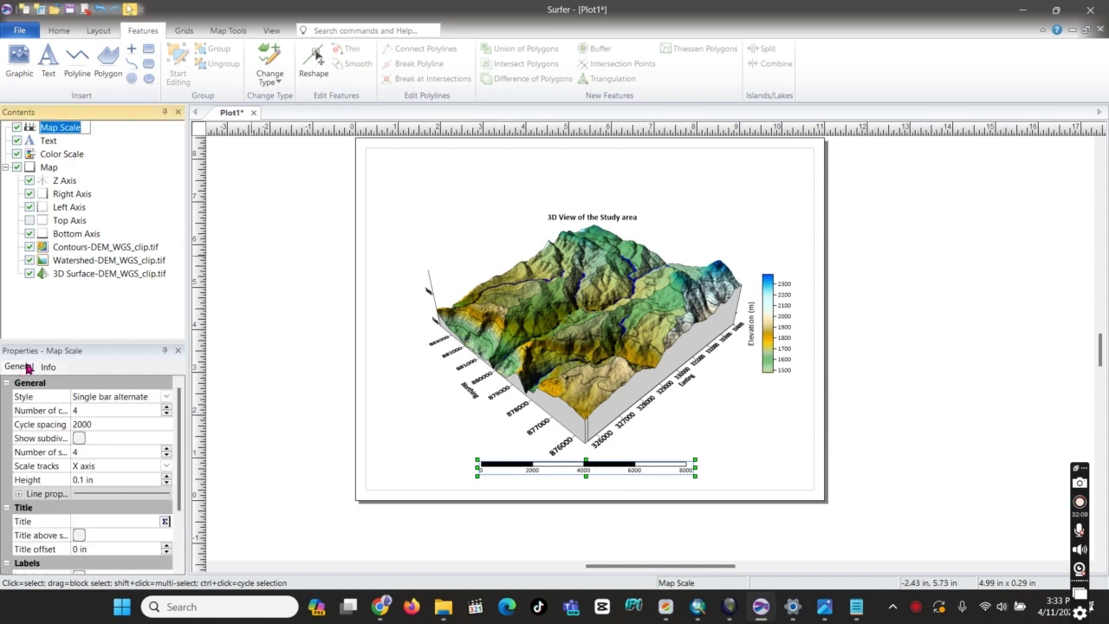
left_click(165, 414)
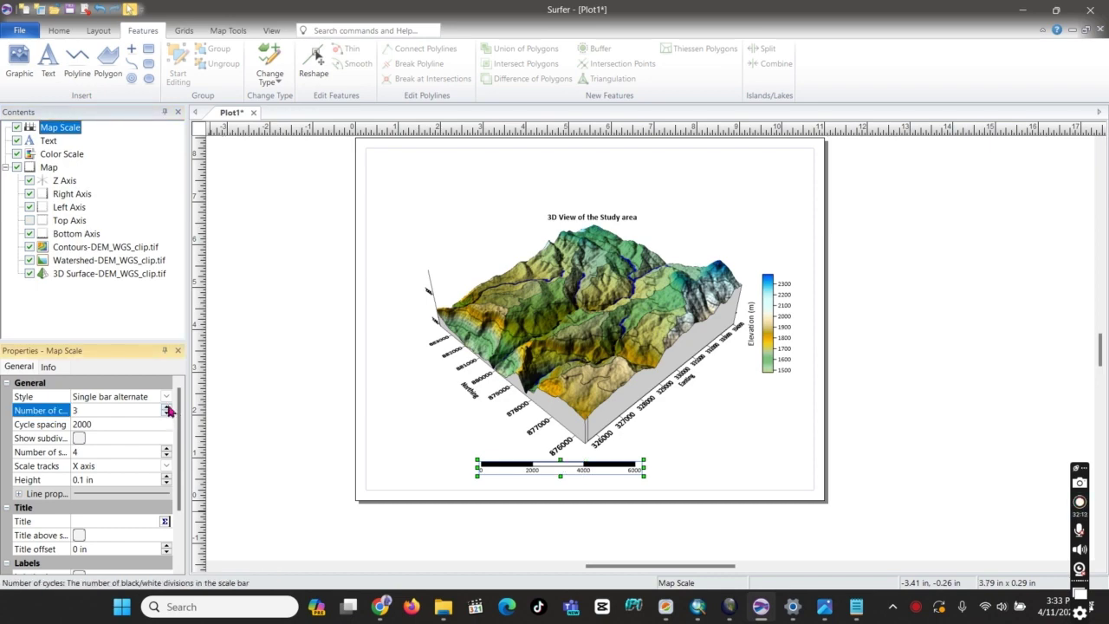
left_click(166, 406)
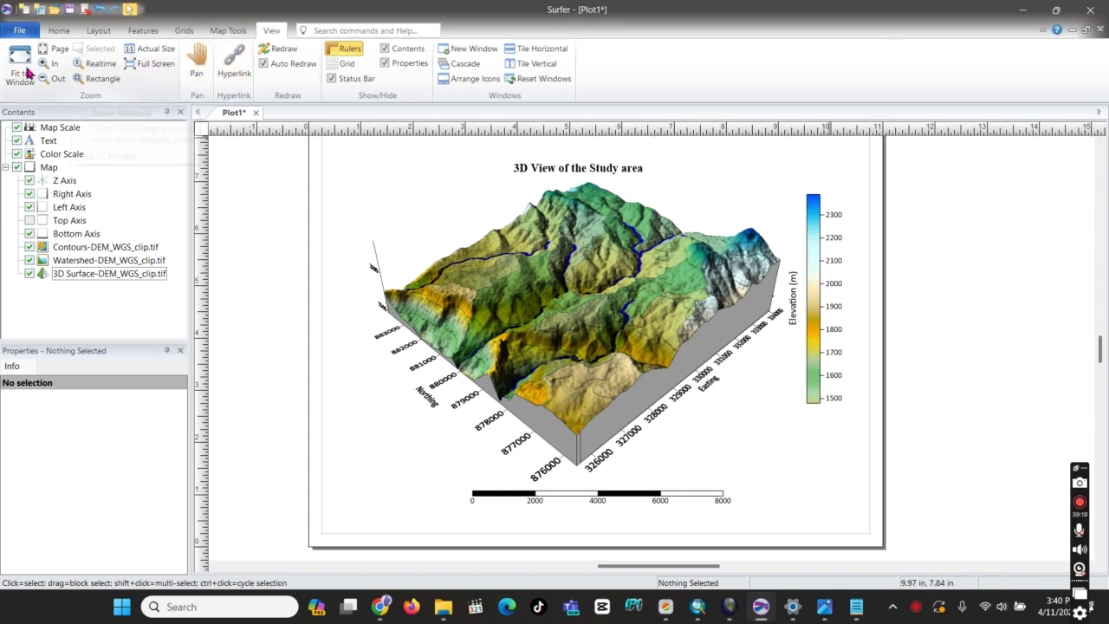
Step: Group the terrain map, title, colour scale and scale bar into one object
left_click(64, 31)
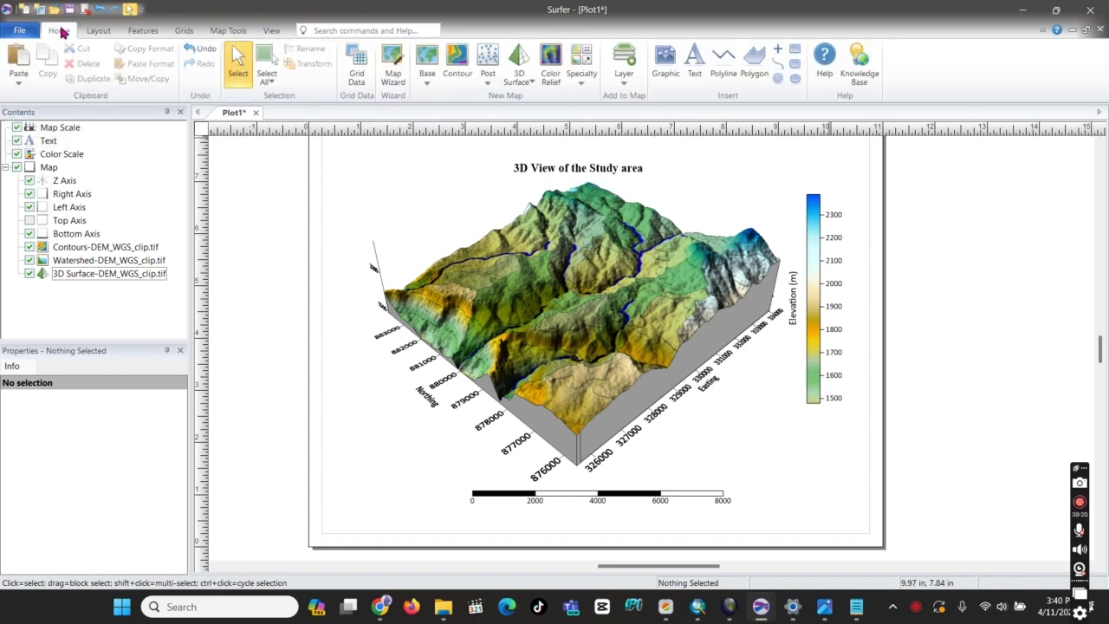
left_click_drag(338, 144, 858, 513)
right_click(774, 461)
left_click(797, 444)
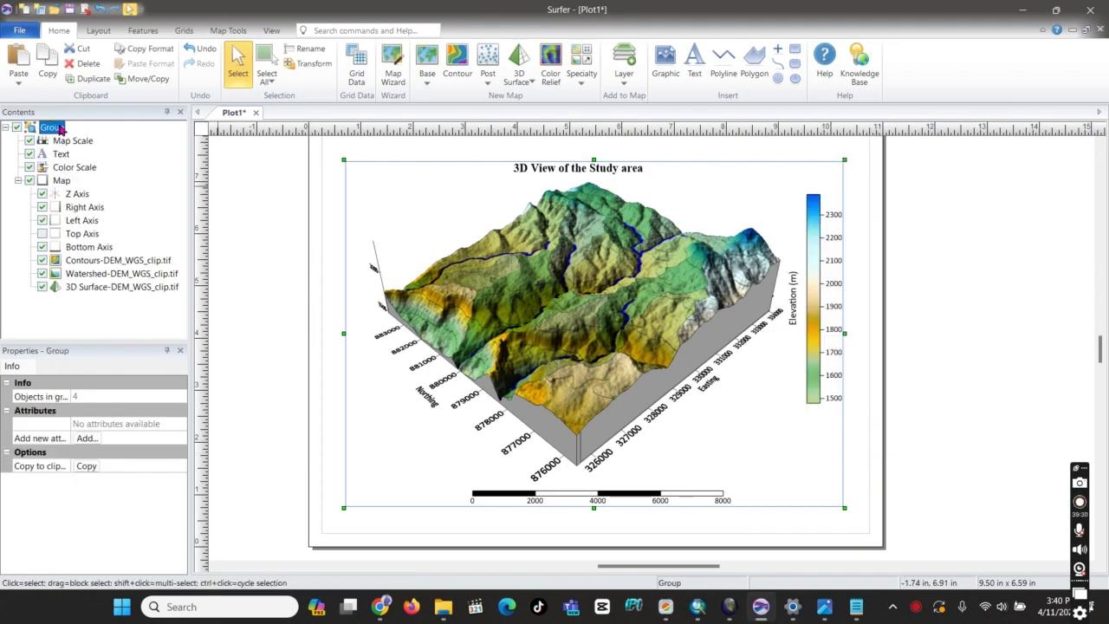
Step: Draw an unfilled rectangle frame around the whole map layout
left_click(962, 201)
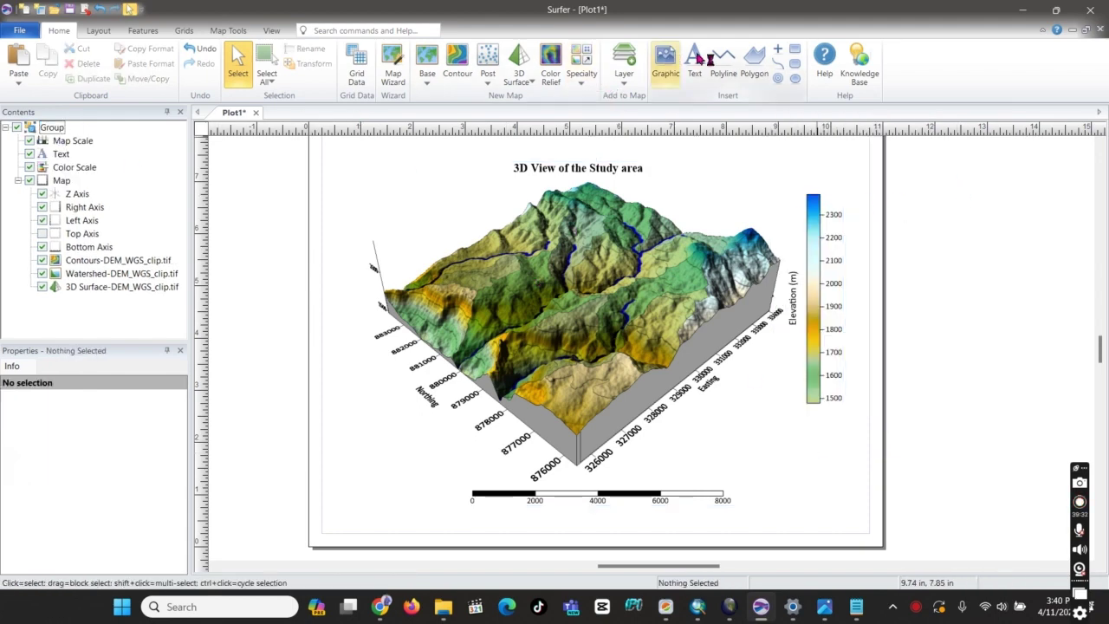
left_click(795, 49)
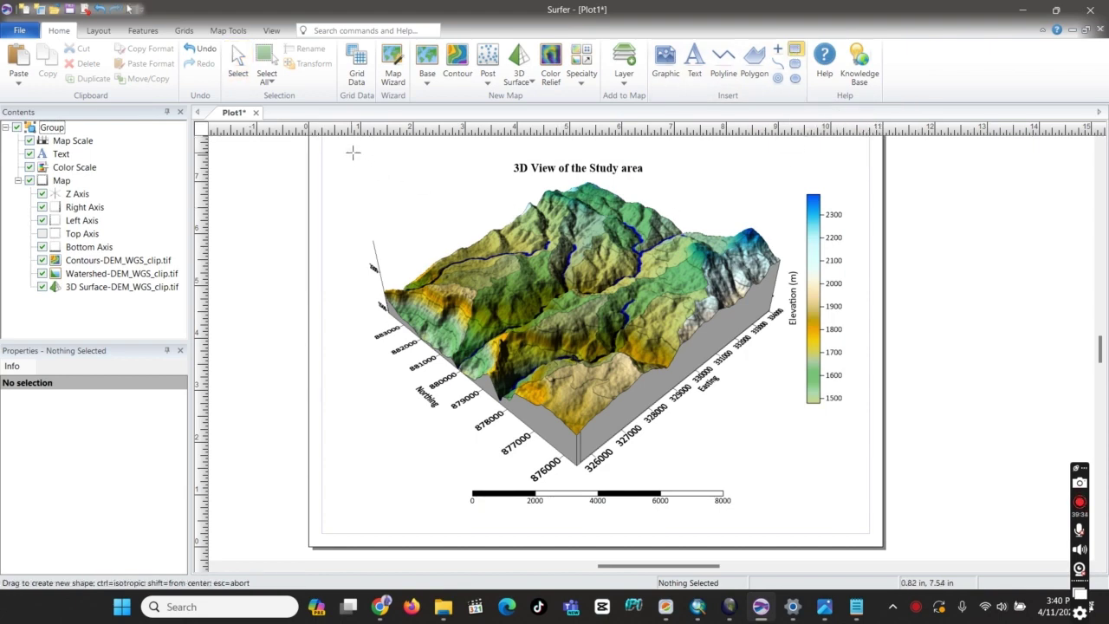
left_click_drag(336, 146, 852, 515)
Step: Export the layout as a JPG named '3D View of the area' in the SA_BOUNDARY folder
key("Escape")
scroll(751, 524, "down", 1)
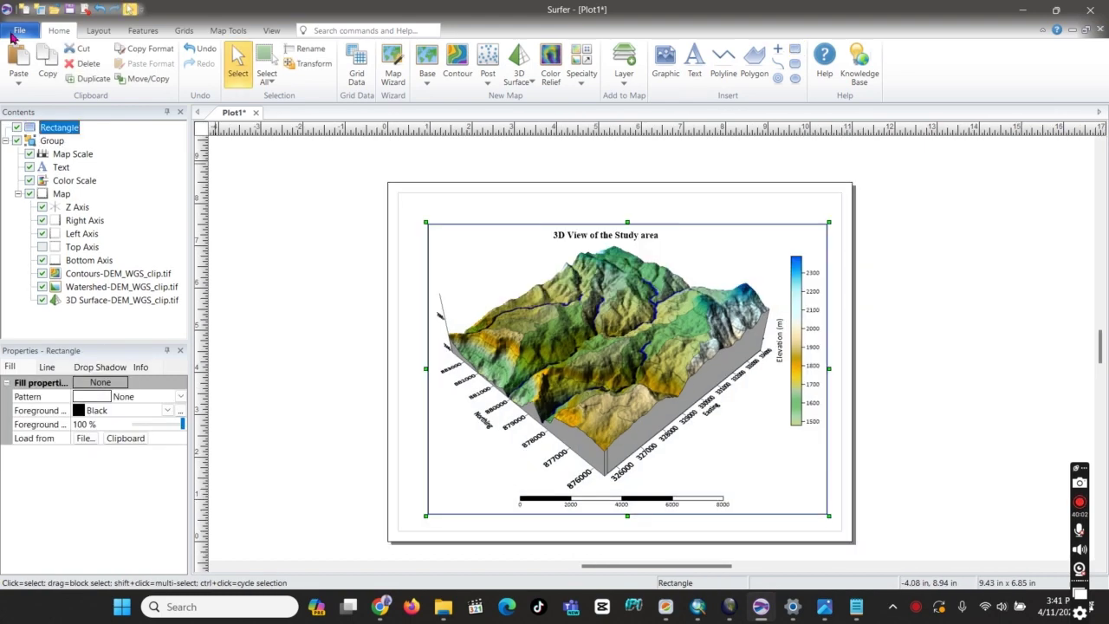
left_click(14, 33)
left_click(35, 149)
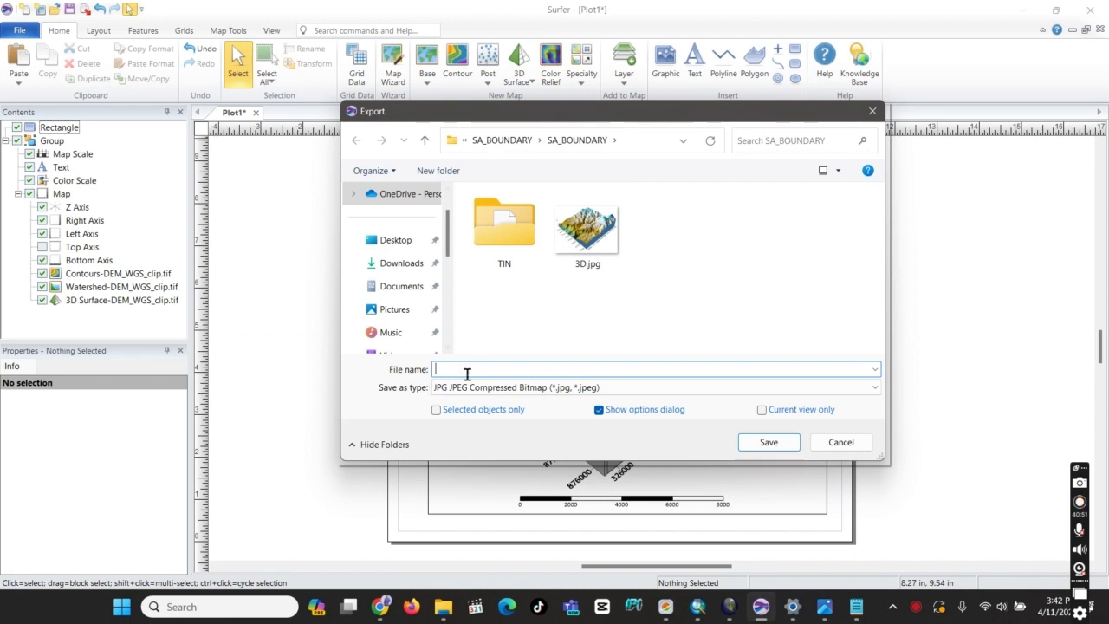
type("3")
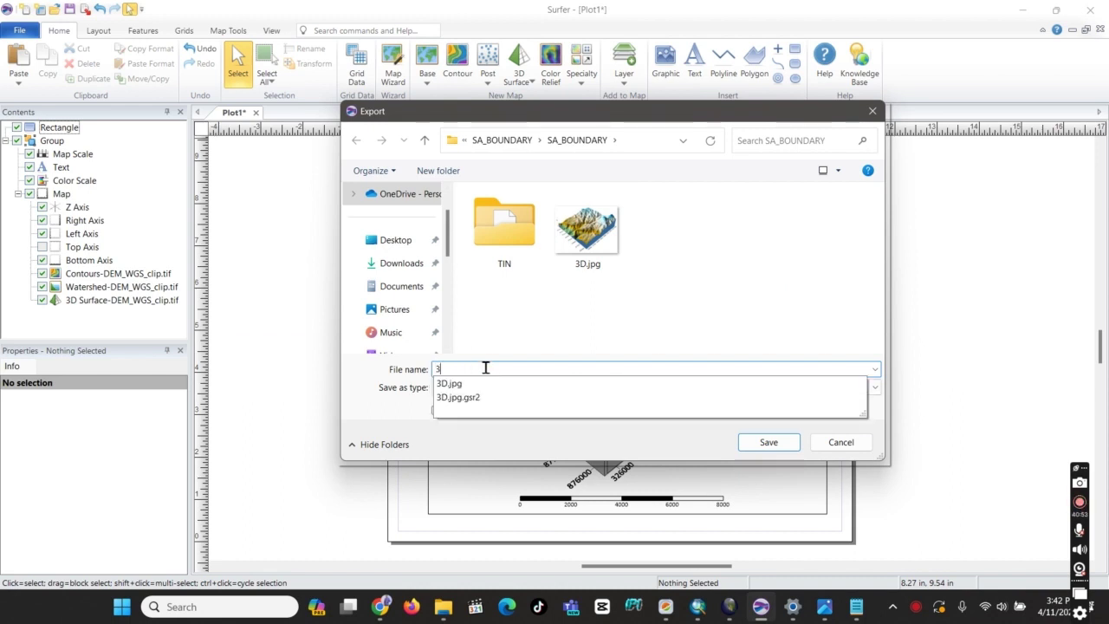
type("D Viw")
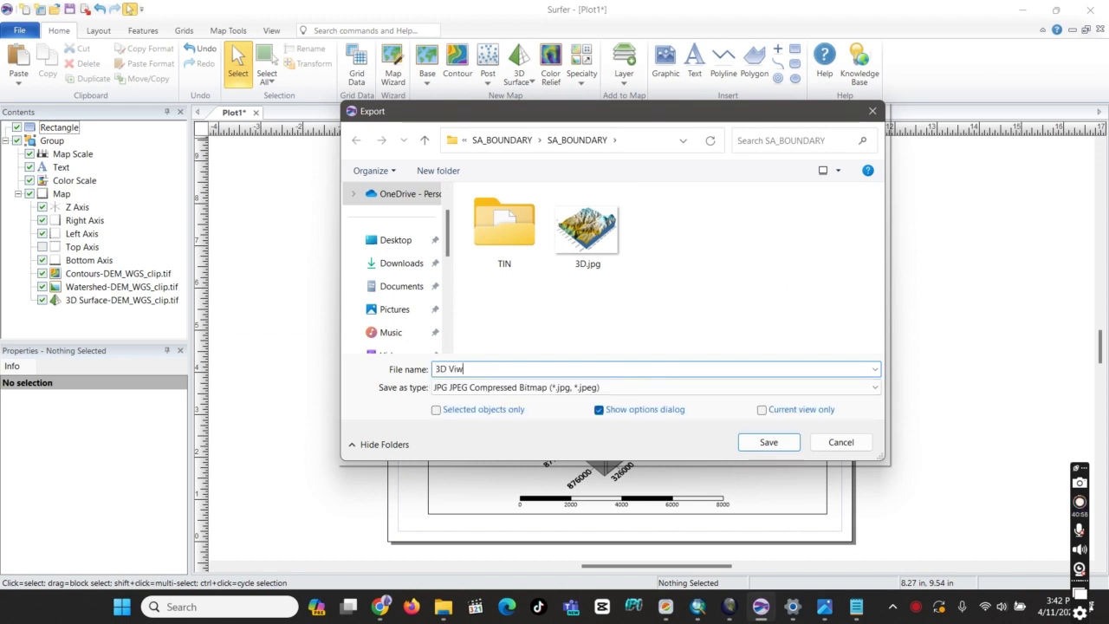
key("BackSpace")
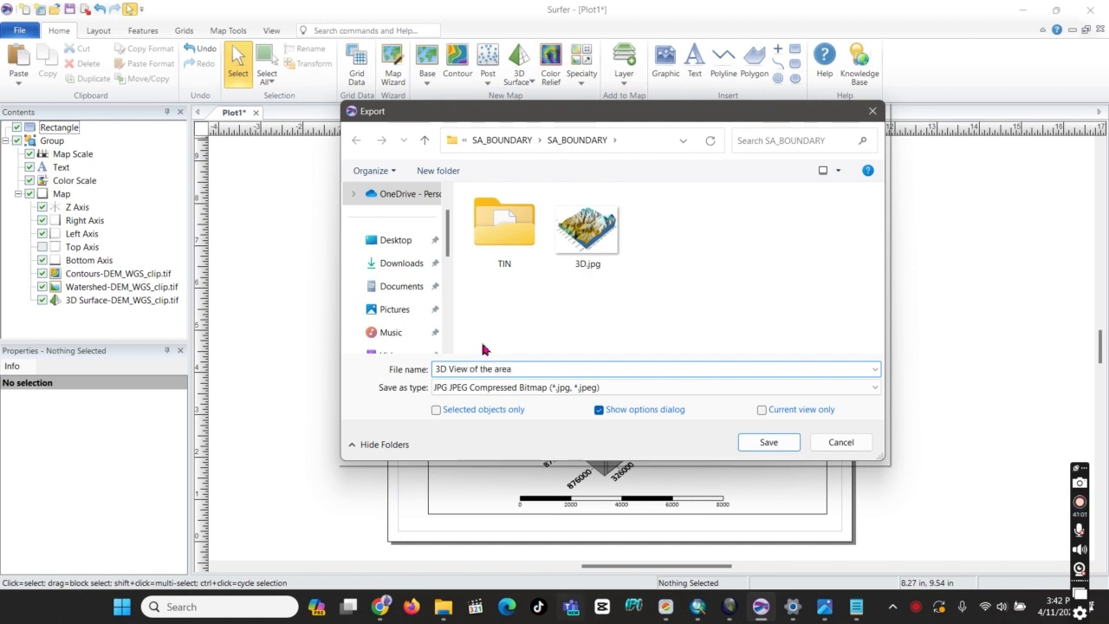
left_click(770, 444)
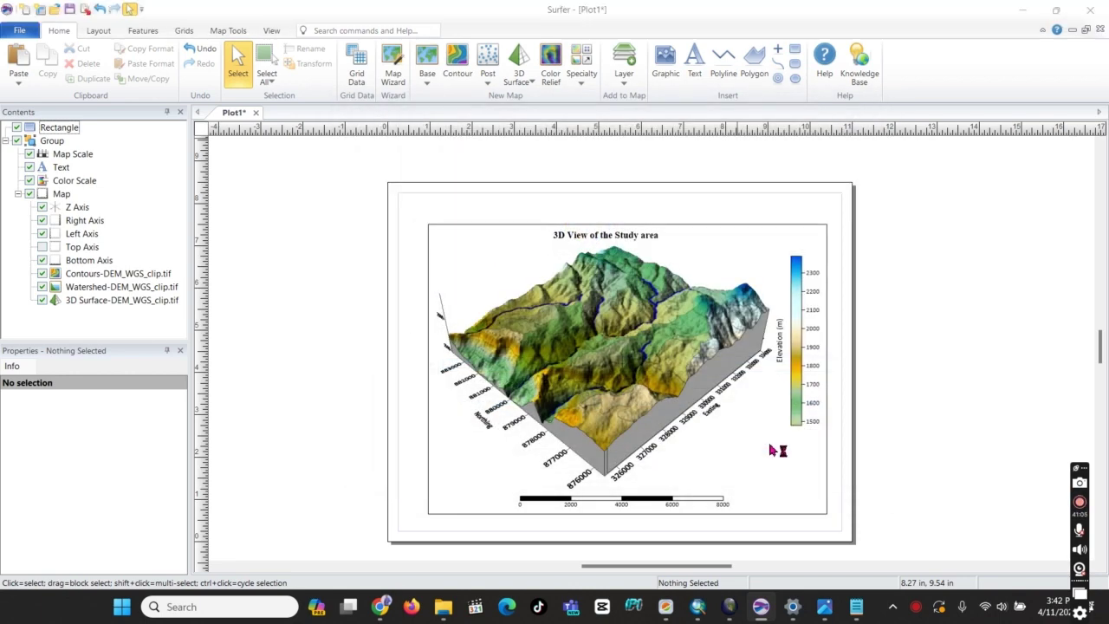
Step: Enter 6 as the pixels-per-inch value and confirm the JPG export options
double_click(525, 274)
type("600")
left_click(583, 443)
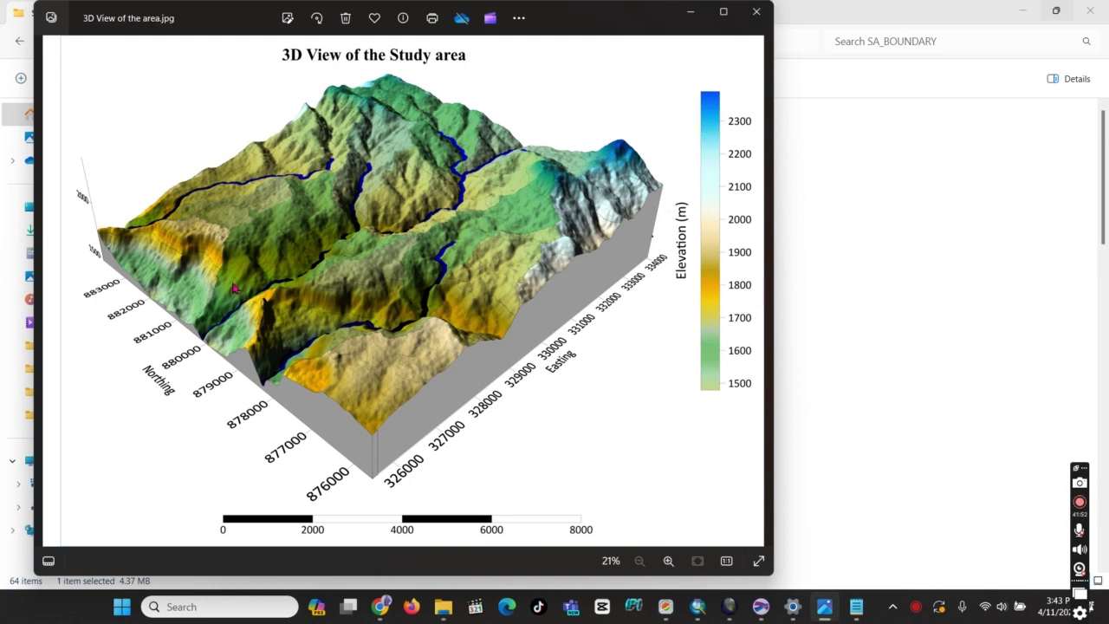
Step: Zoom in and out on 3D View of the area.jpg in Photos to inspect the layout
scroll(267, 270, "up", 2)
scroll(384, 264, "up", 2)
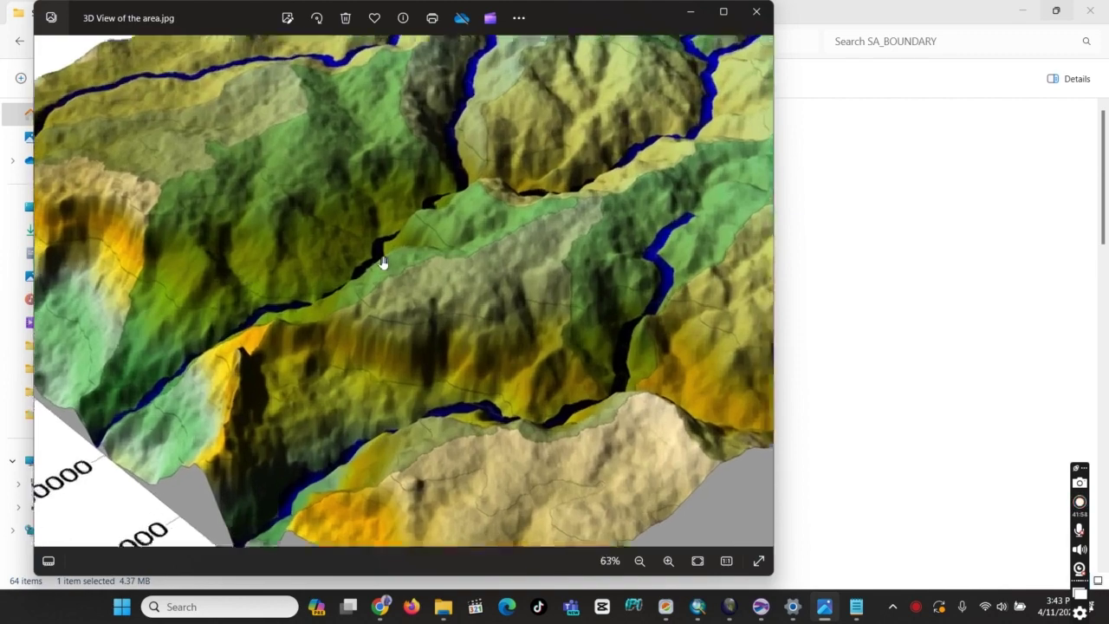
scroll(383, 264, "down", 5)
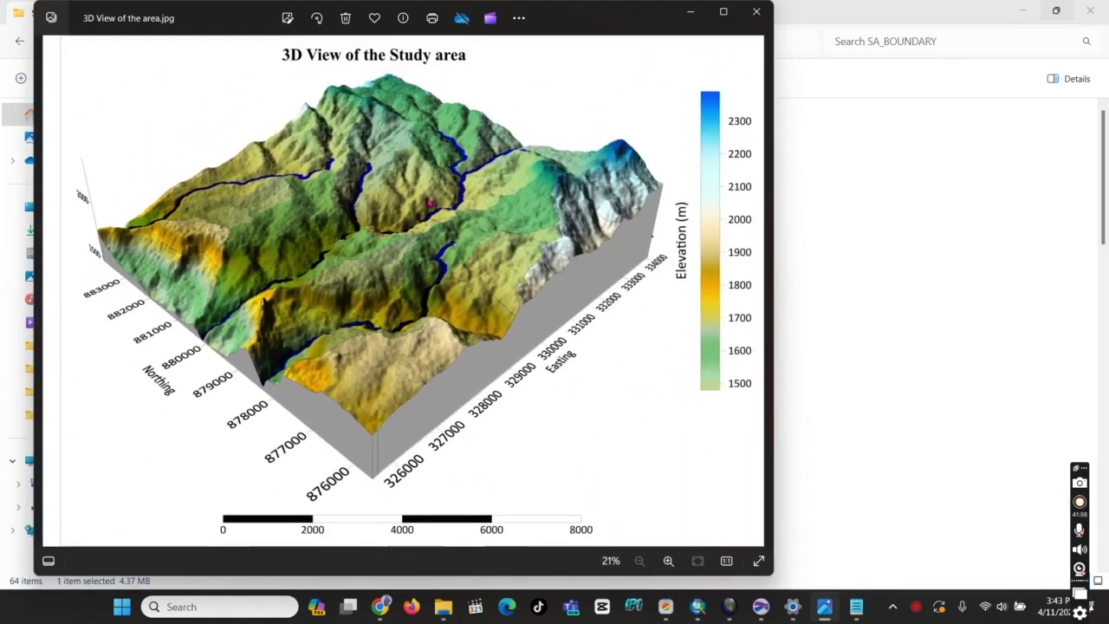
scroll(403, 84, "up", 3)
scroll(396, 206, "down", 4)
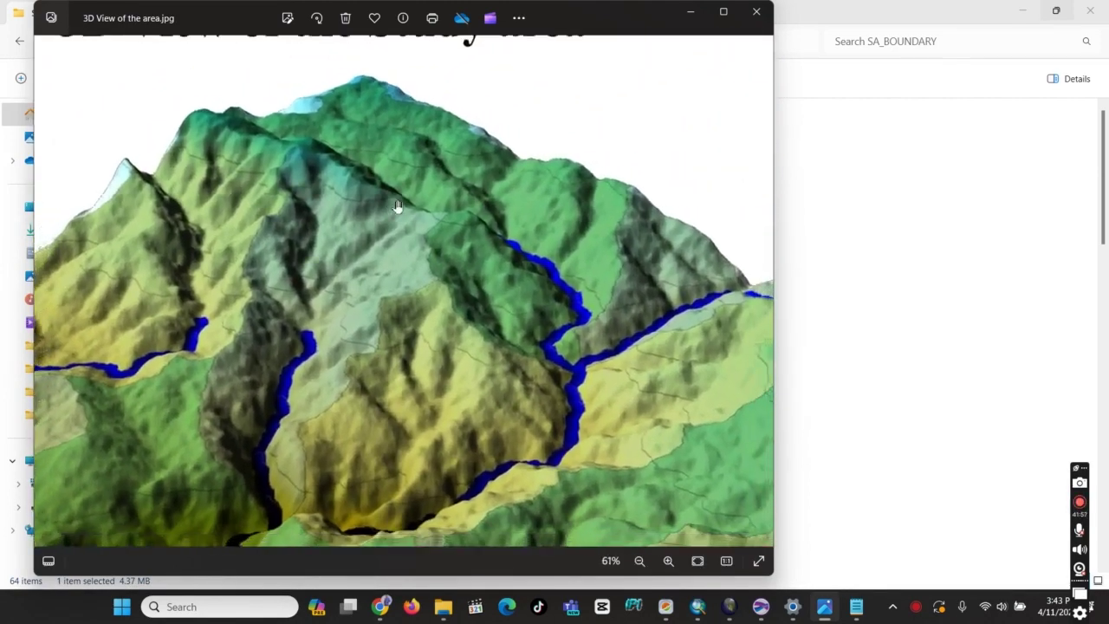